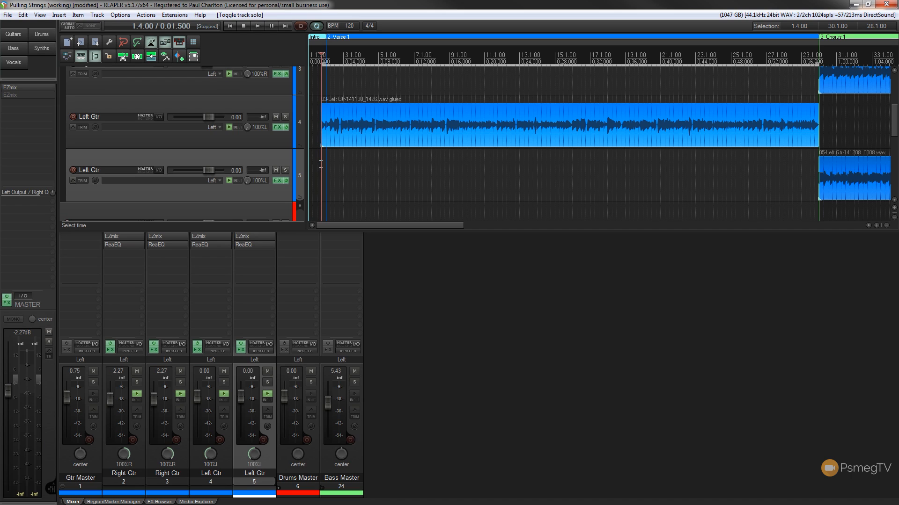
Play back the full mix, and solo the Left Gtr on track 4 to listen to it alone
left_click(257, 26)
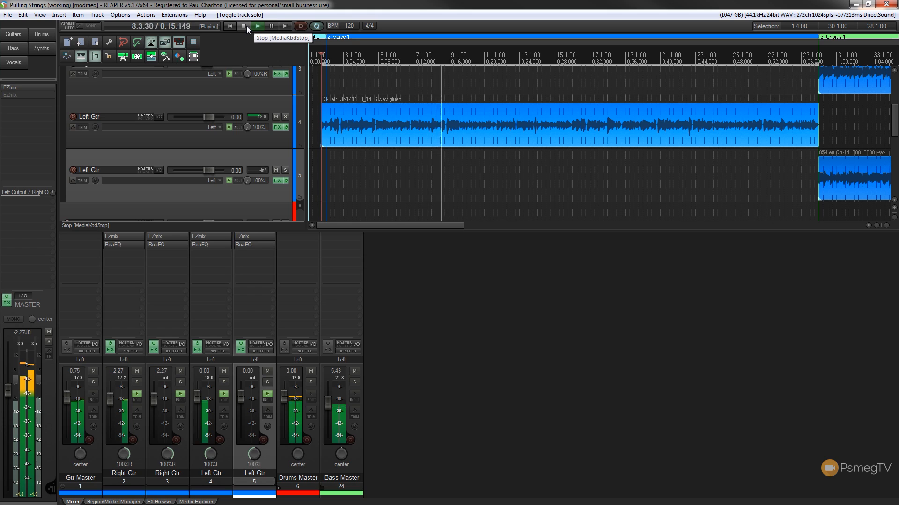
left_click(247, 26)
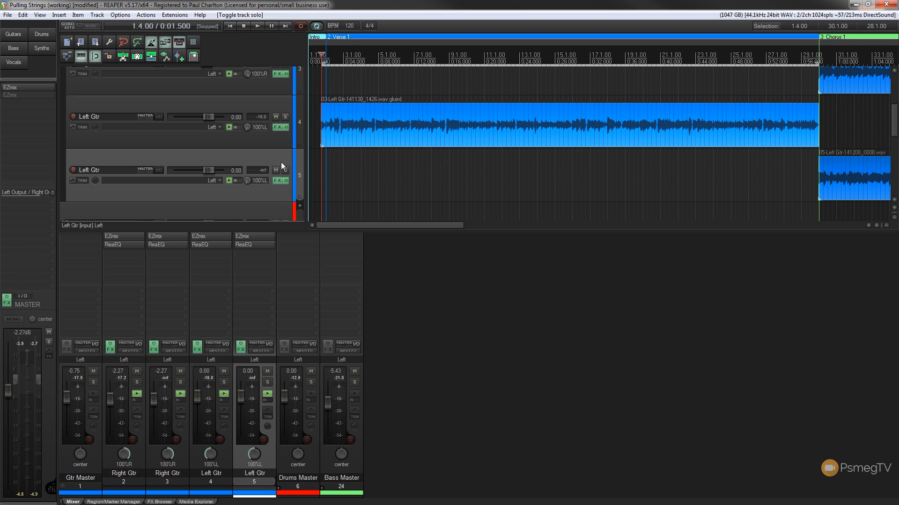
left_click(285, 117)
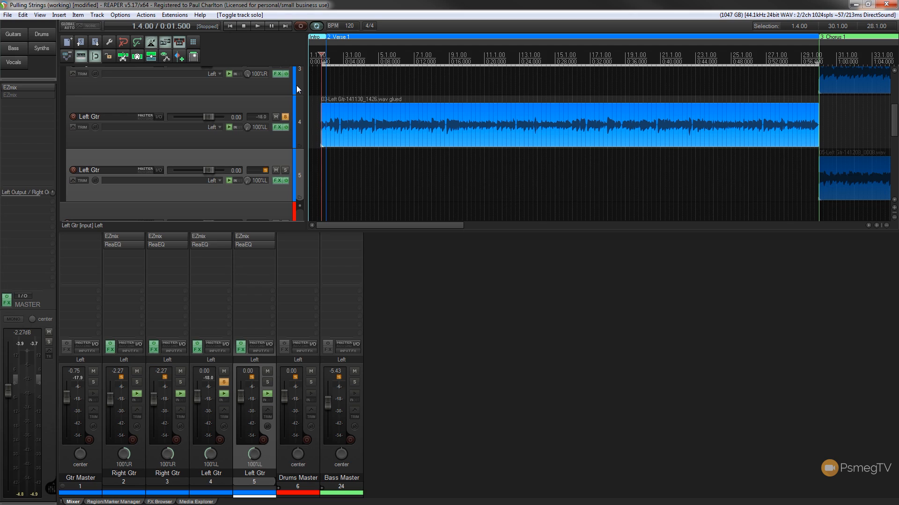
left_click(257, 28)
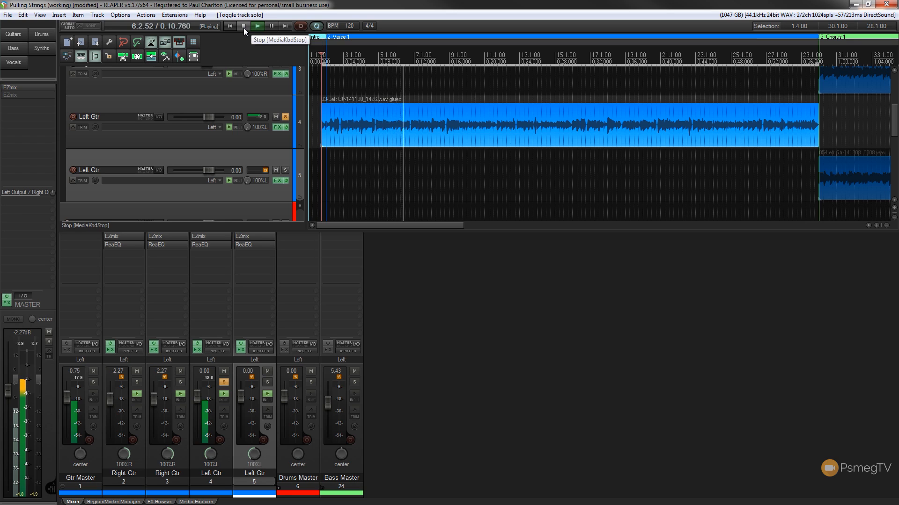
left_click(243, 26)
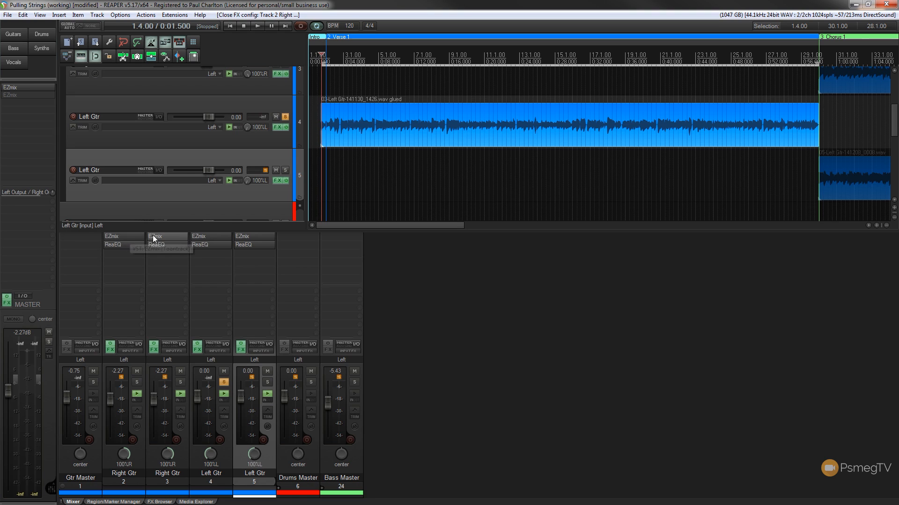
Review the EZmix and ReaEQ plug-ins on the track 4 guitar and bypass both of them
left_click(209, 237)
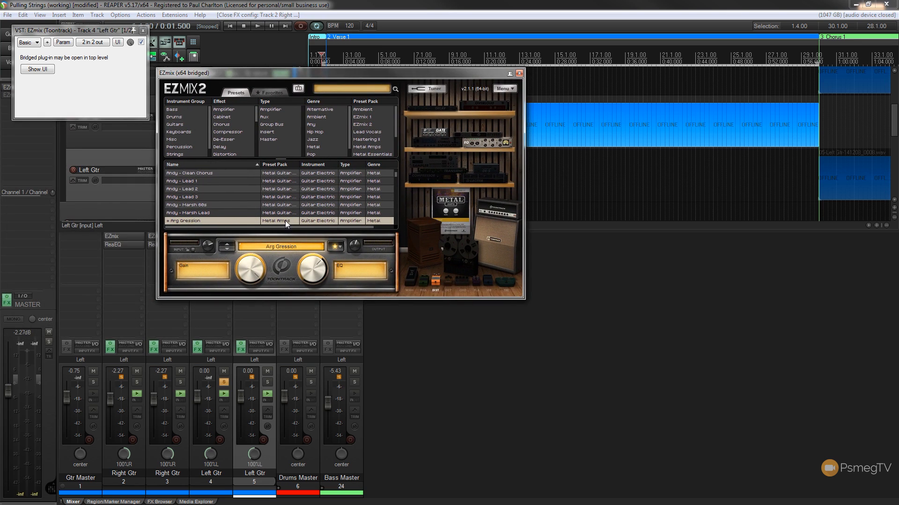
left_click(142, 31)
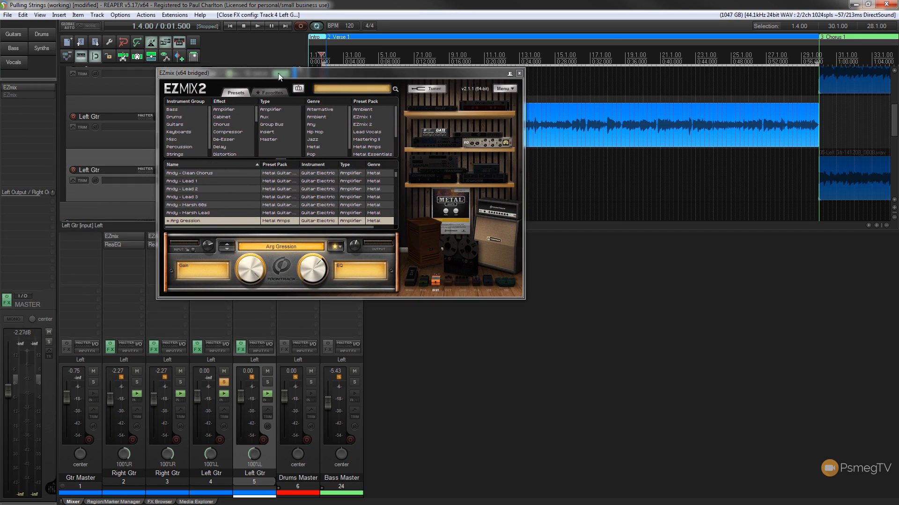
left_click_drag(278, 73, 364, 44)
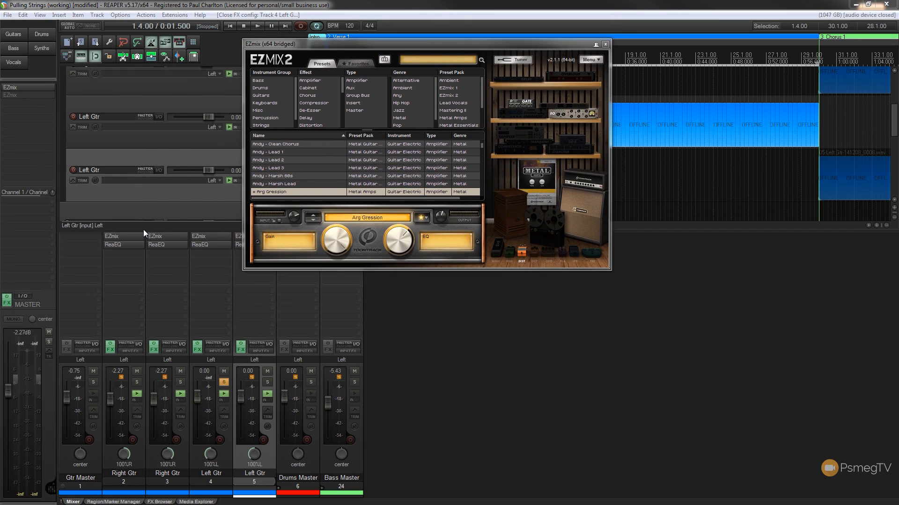
left_click(201, 244)
left_click_drag(314, 43, 342, 33)
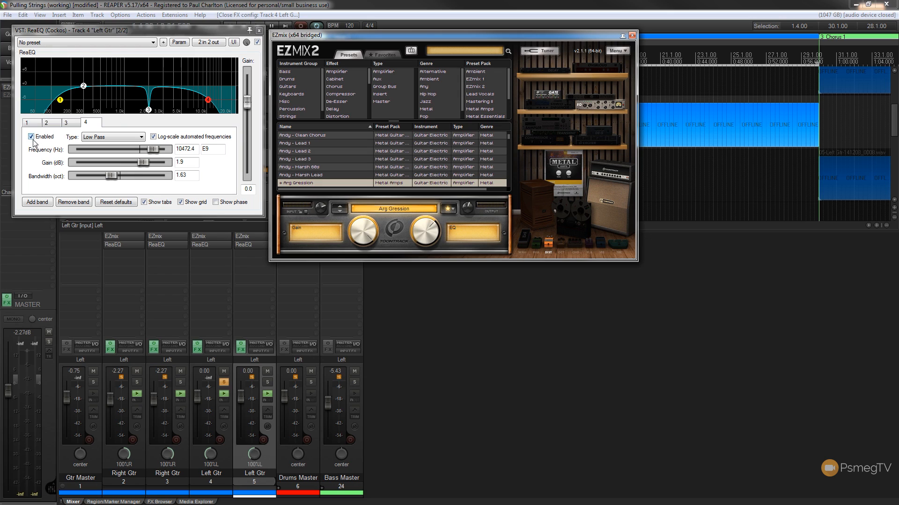
left_click(257, 43)
left_click(259, 31)
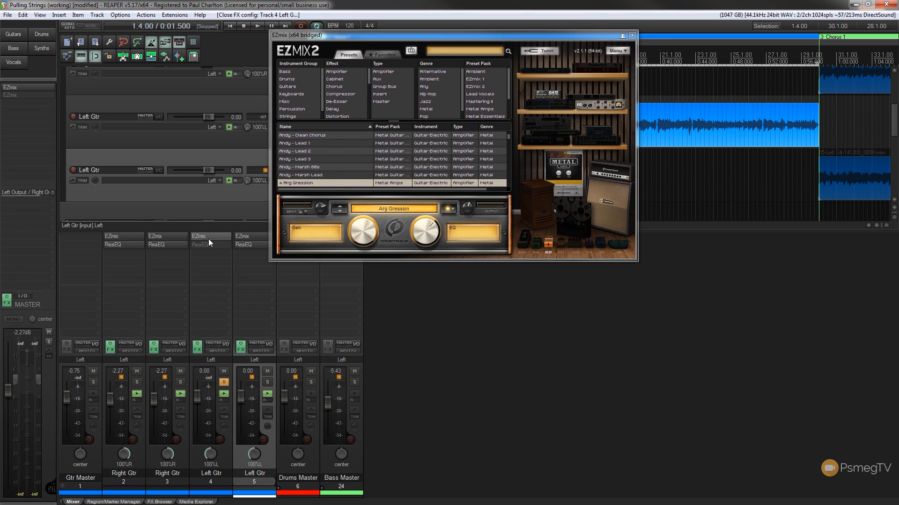
left_click(631, 35)
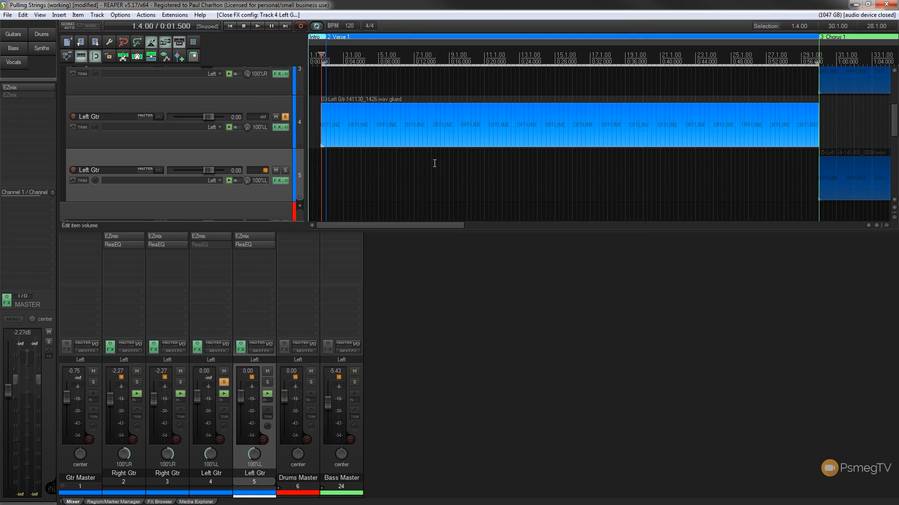
left_click(213, 239, "shift")
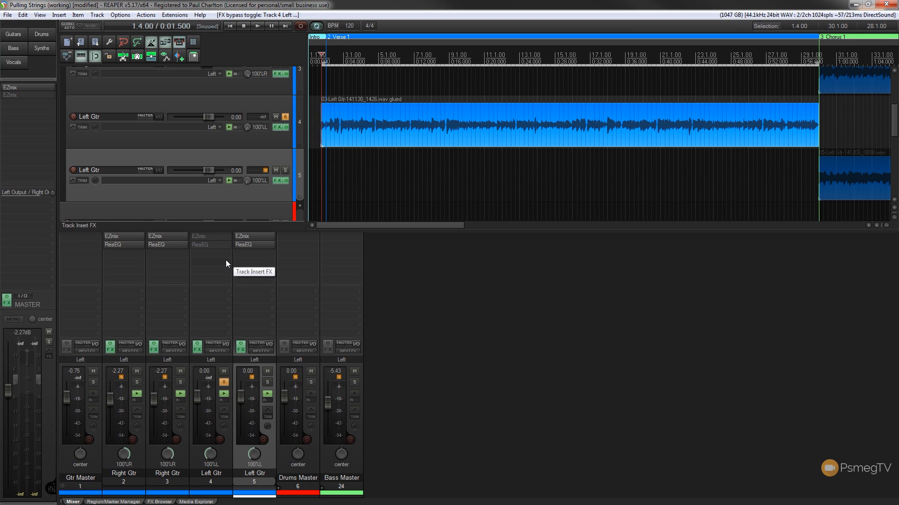
Browse the Nick Crow Labs, Ignite Amps and LePou plug-in folders and add the Le456 amp to the track 4 guitar
double_click(197, 257)
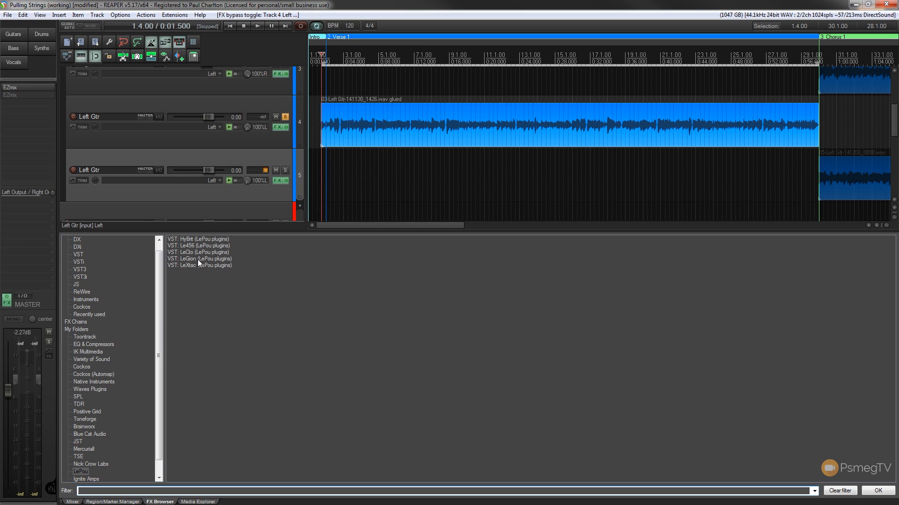
left_click(90, 464)
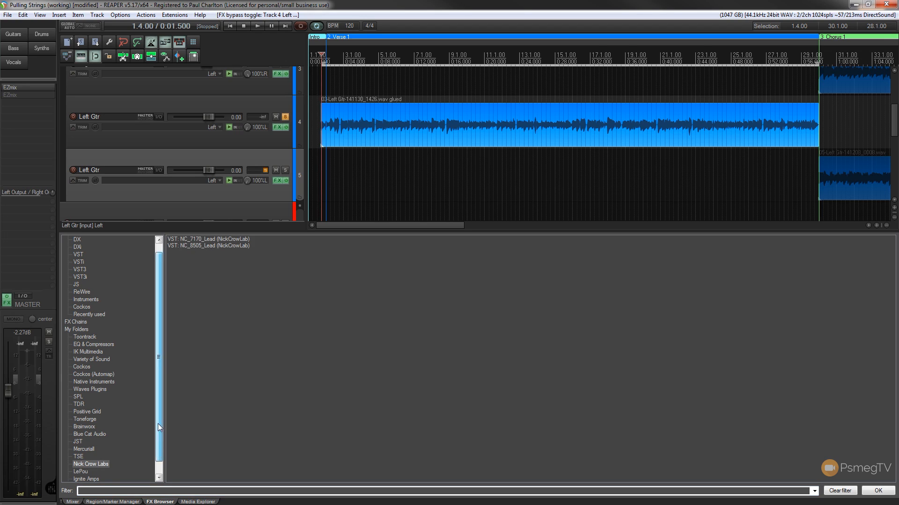
scroll(159, 423, "down", 1)
left_click(82, 464)
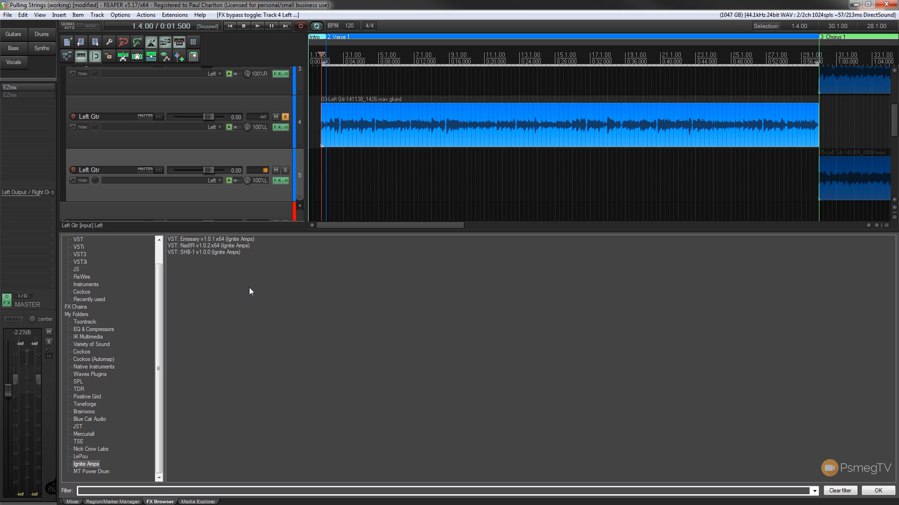
left_click(82, 455)
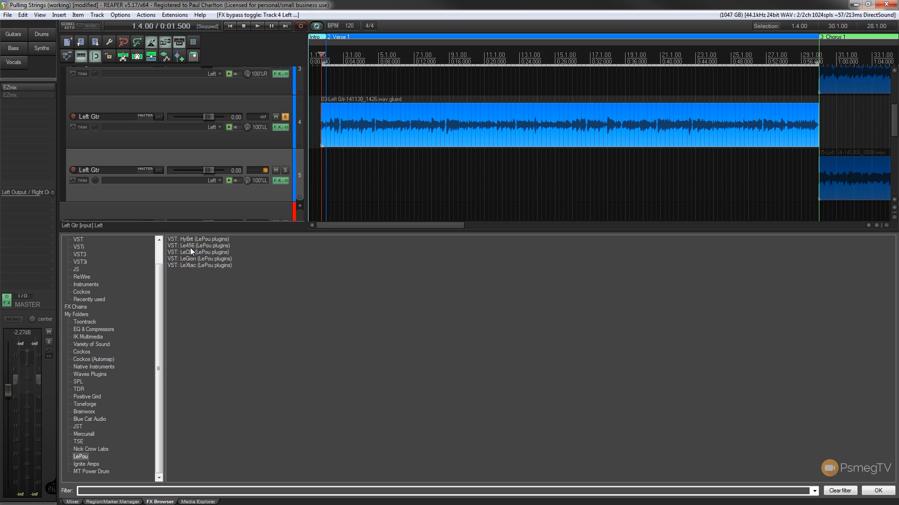
left_click_drag(192, 245, 273, 135)
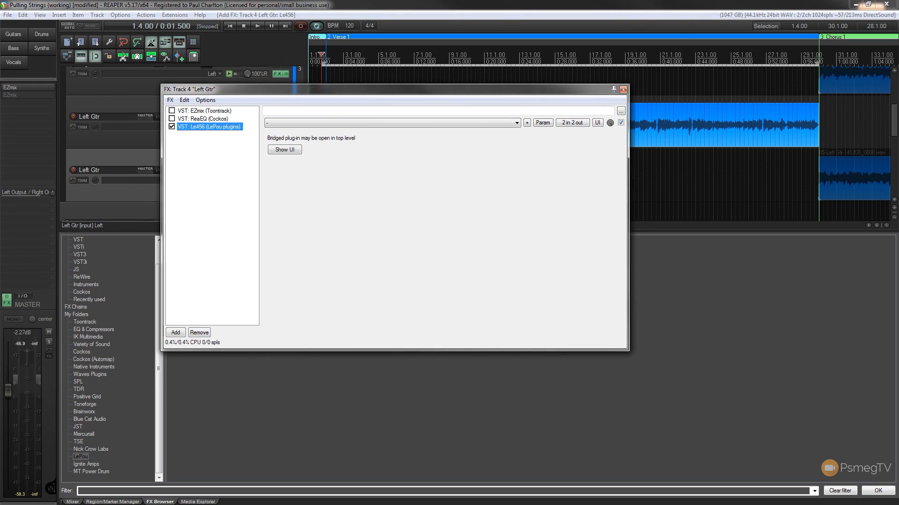
left_click_drag(96, 82, 133, 62)
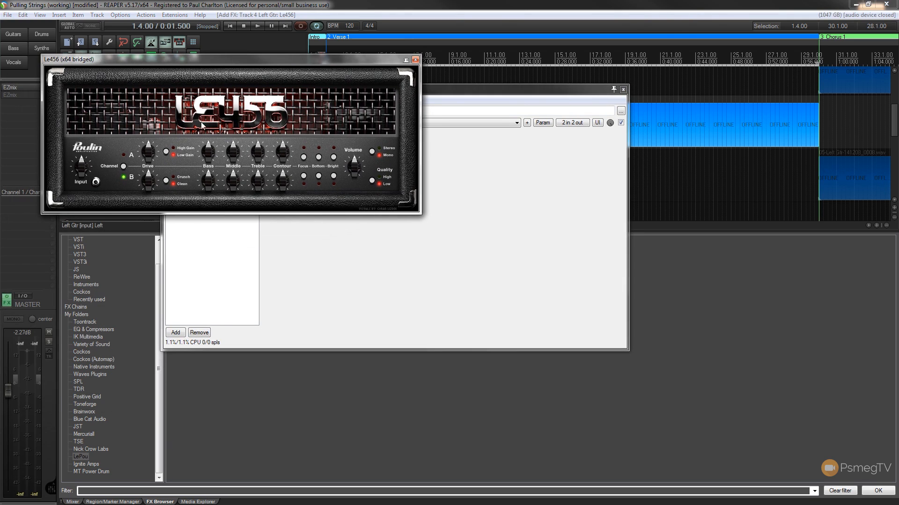
left_click(624, 90)
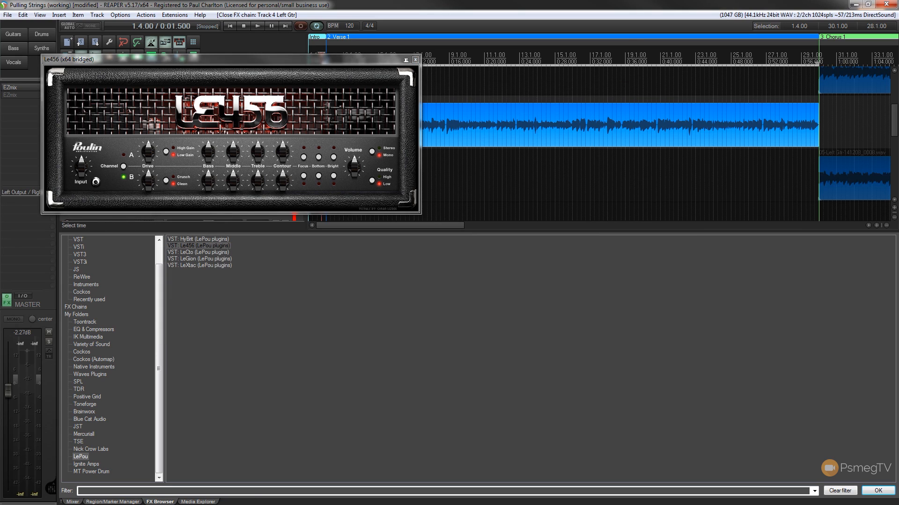
Add the Mercuriall Cab v3.0 speaker simulation from the Mercuriall folder to track 4, after Le456
left_click(87, 465)
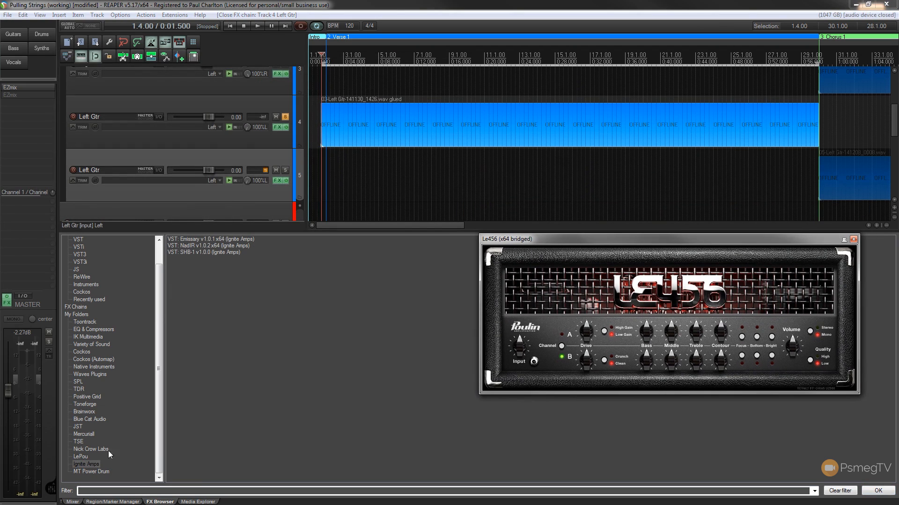
left_click(81, 433)
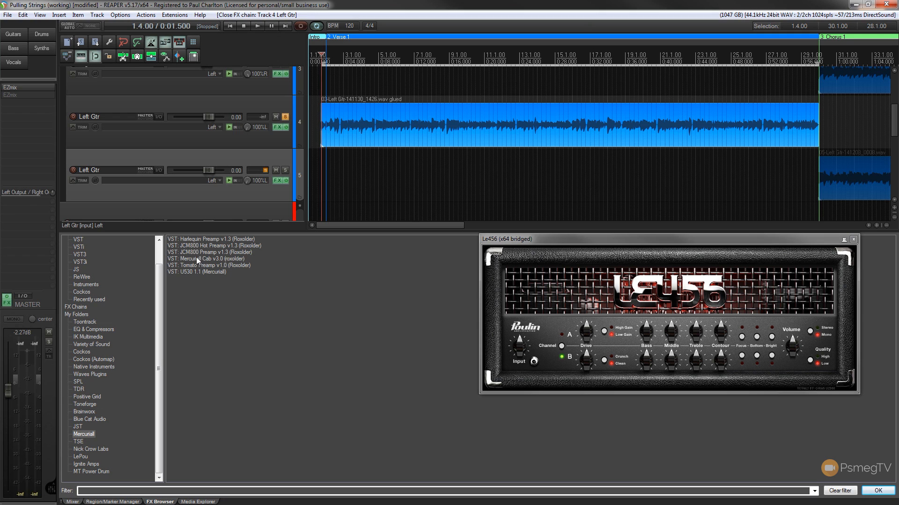
left_click_drag(197, 259, 279, 143)
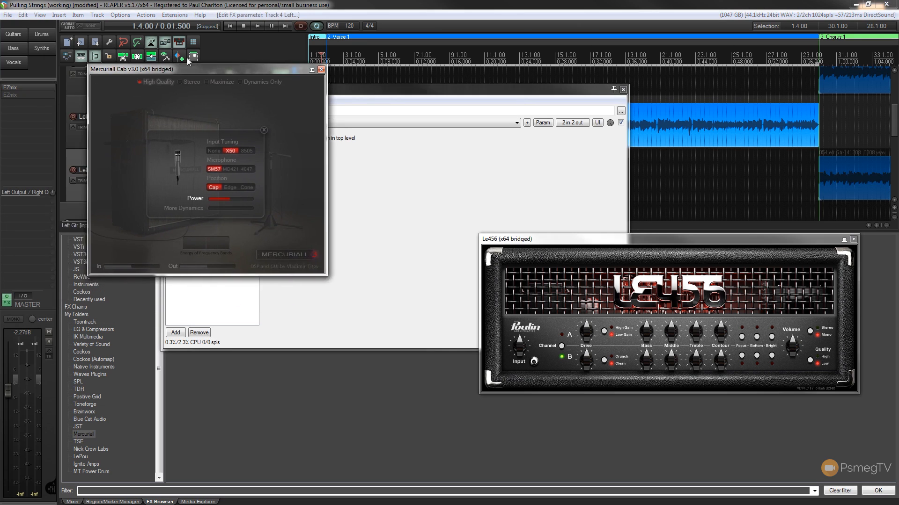
left_click(623, 89)
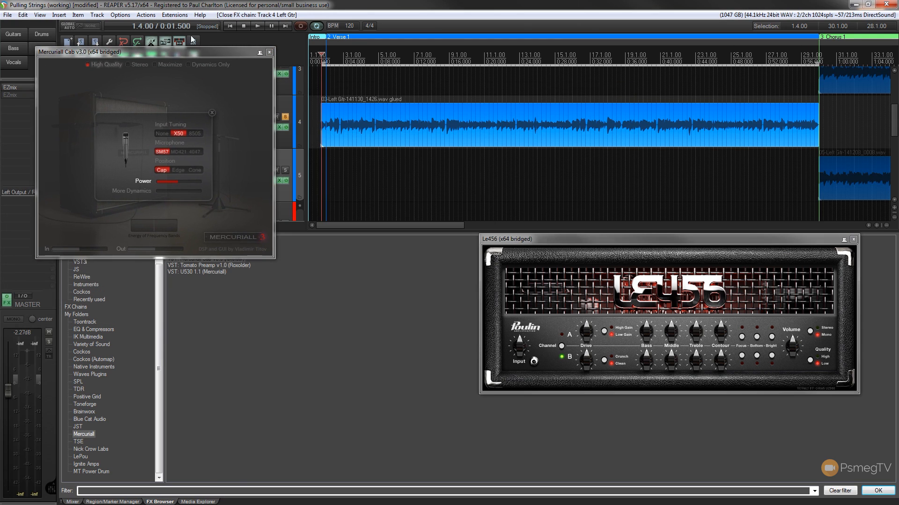
left_click_drag(171, 53, 167, 30)
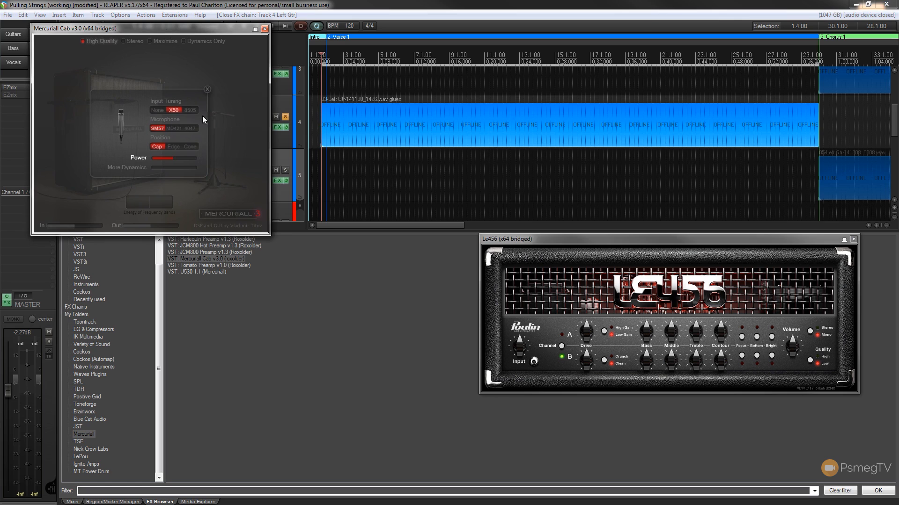
left_click(208, 89)
left_click(199, 104)
Bring back the mixer and arrange the Le456 and Mercuriall Cab windows side by side over it
left_click_drag(653, 244, 212, 266)
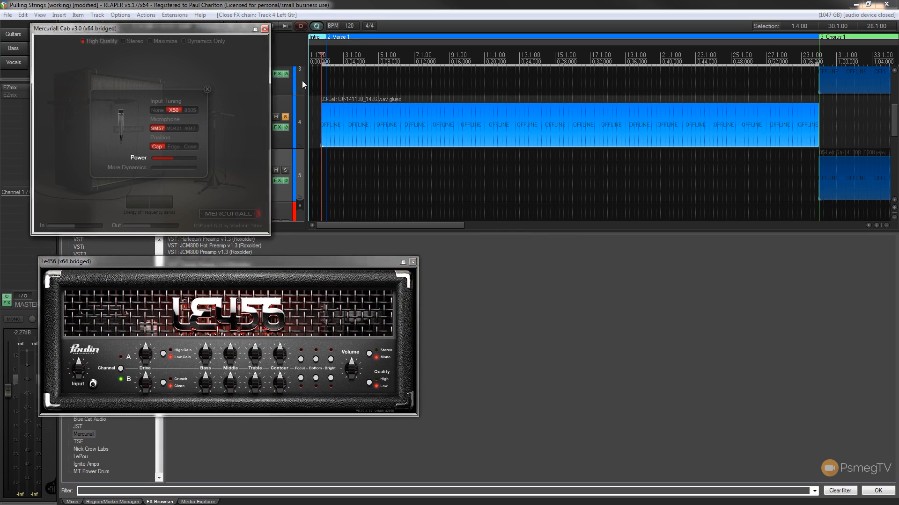
left_click_drag(207, 29, 739, 245)
left_click_drag(313, 265, 706, 46)
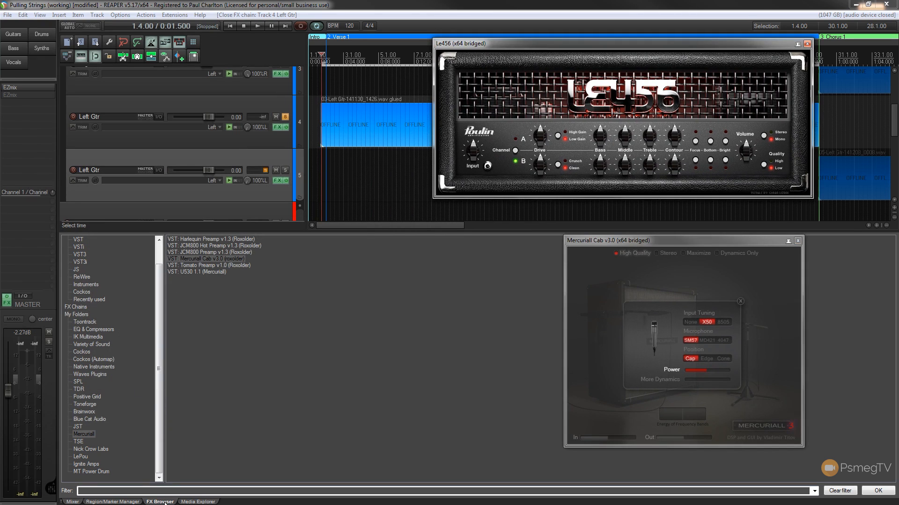
left_click(72, 502)
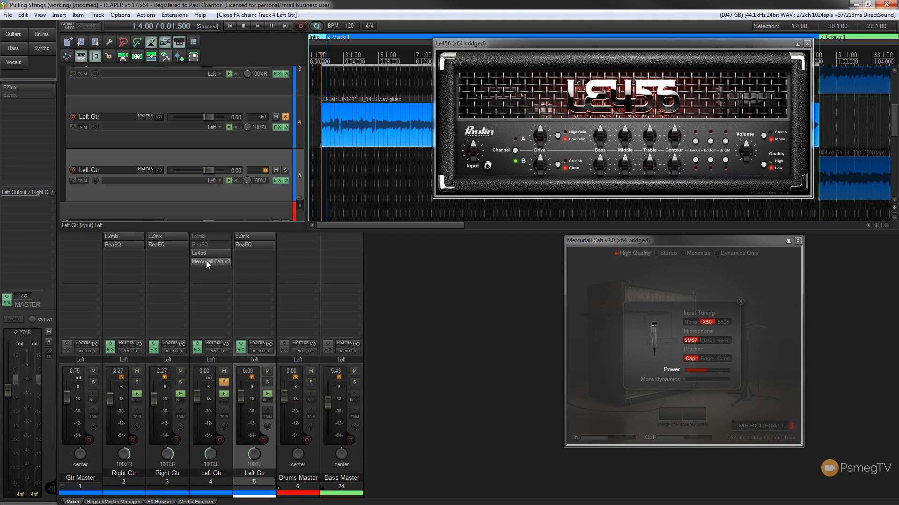
left_click_drag(586, 44, 248, 254)
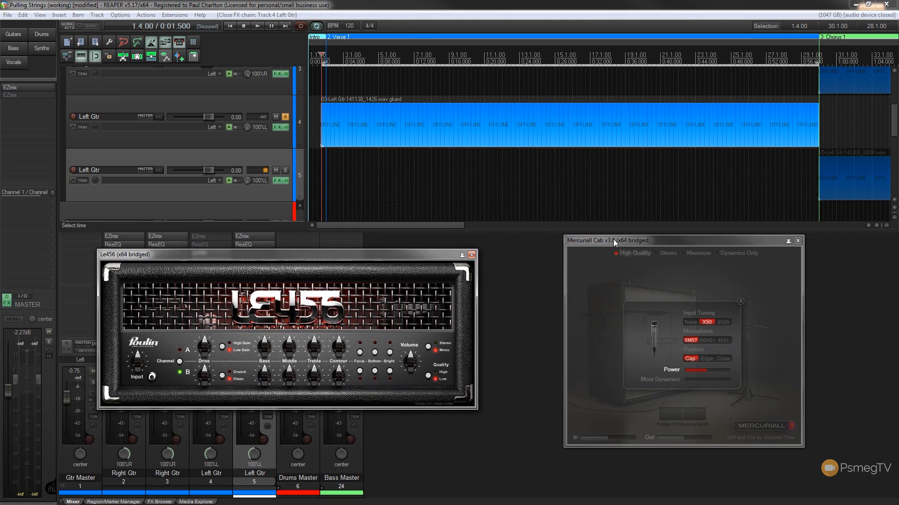
left_click_drag(608, 246, 563, 253)
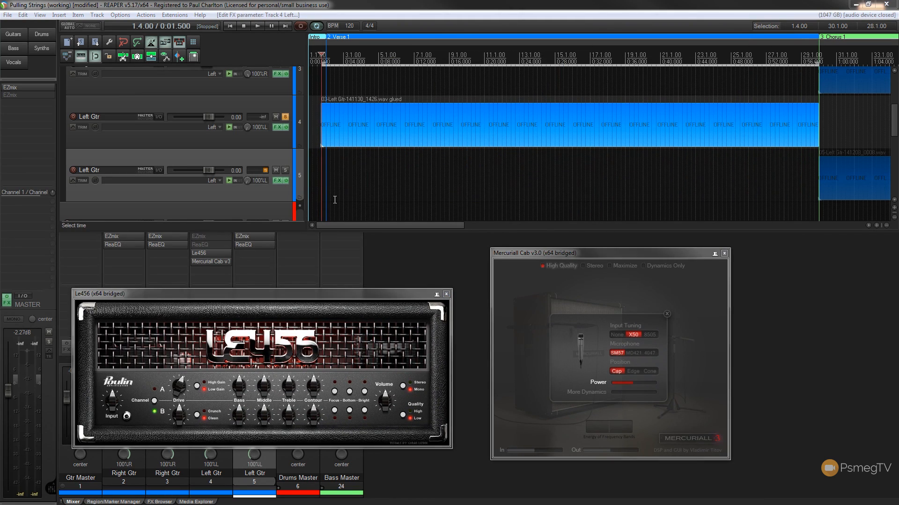
Play the soloed guitar from bar 1.4.00 and switch the Le456 amp to channel A with High Gain
left_click(321, 156)
left_click(261, 25)
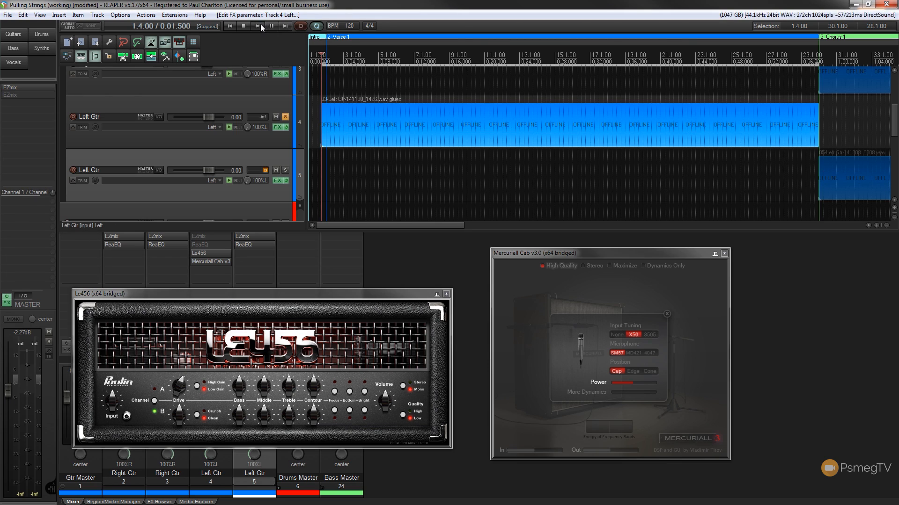
left_click(154, 401)
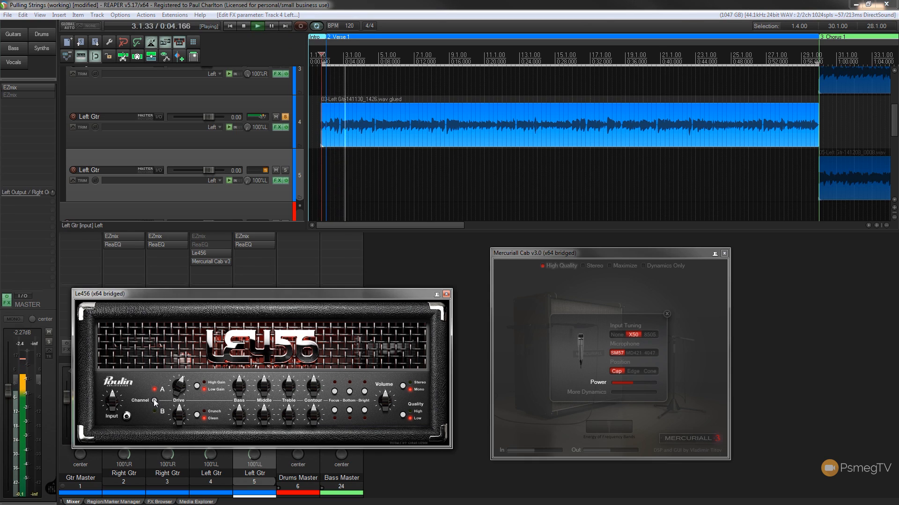
left_click(197, 388)
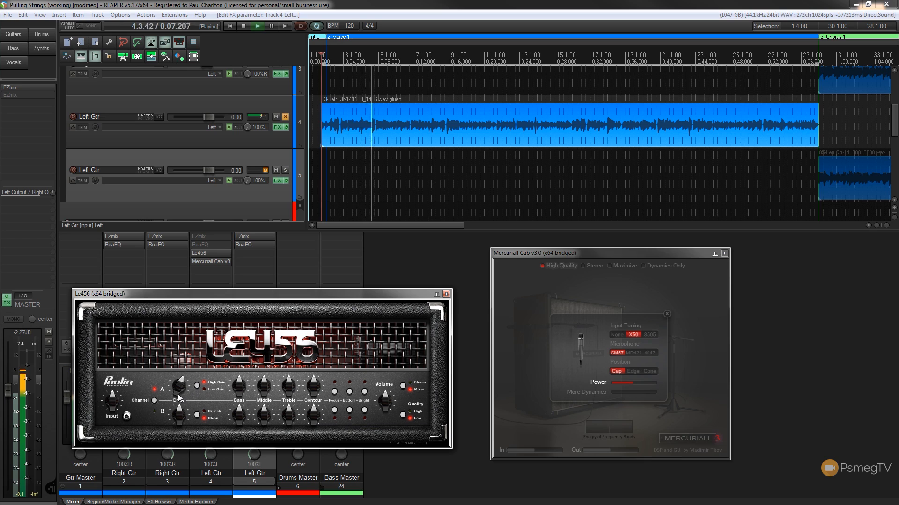
Audition the Edge and Cone positions in Mercuriall Cab, keep Cone, and change the microphone to MD421
left_click(634, 371)
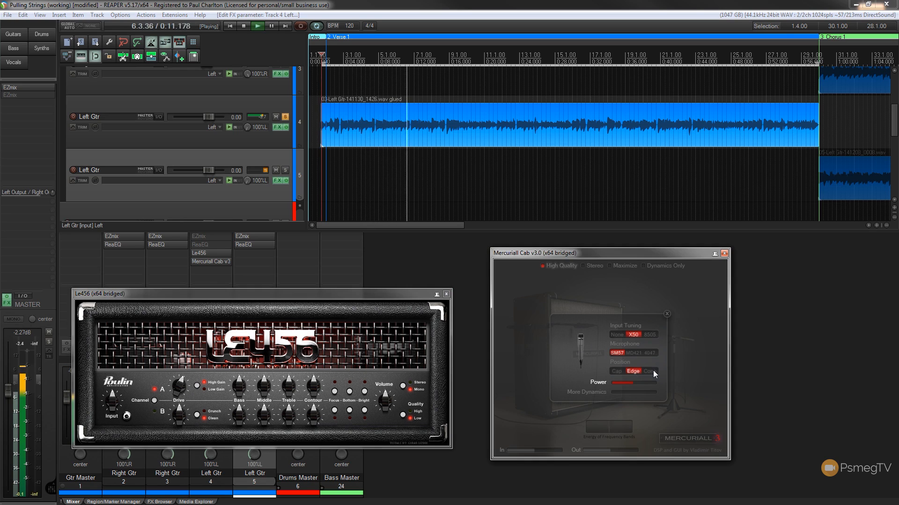
left_click(652, 372)
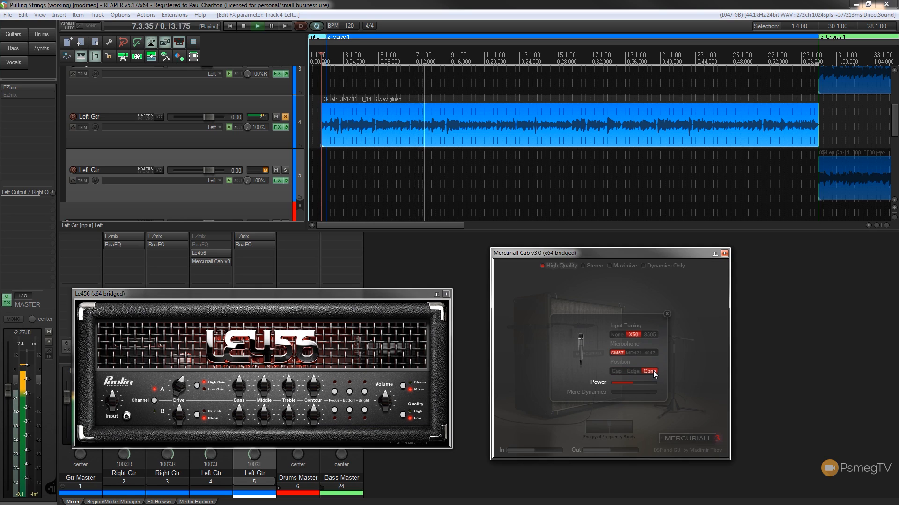
left_click(632, 353)
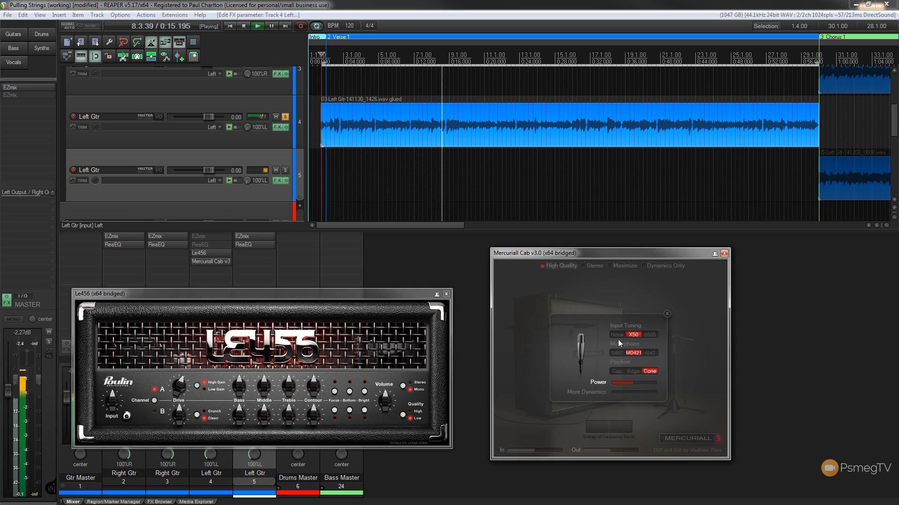
Set Mercuriall Cab to input tuning None, microphone SM57 and position Cap while the guitar plays
left_click(616, 335)
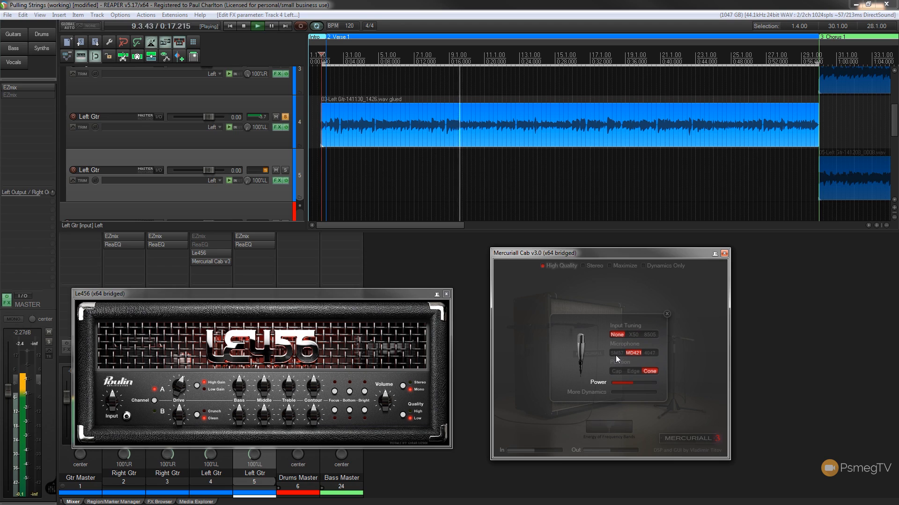
left_click(616, 354)
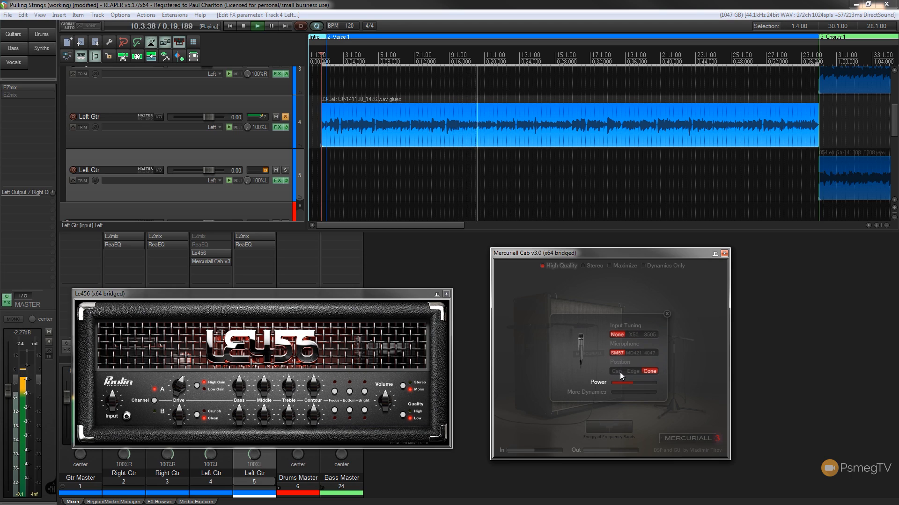
left_click(619, 372)
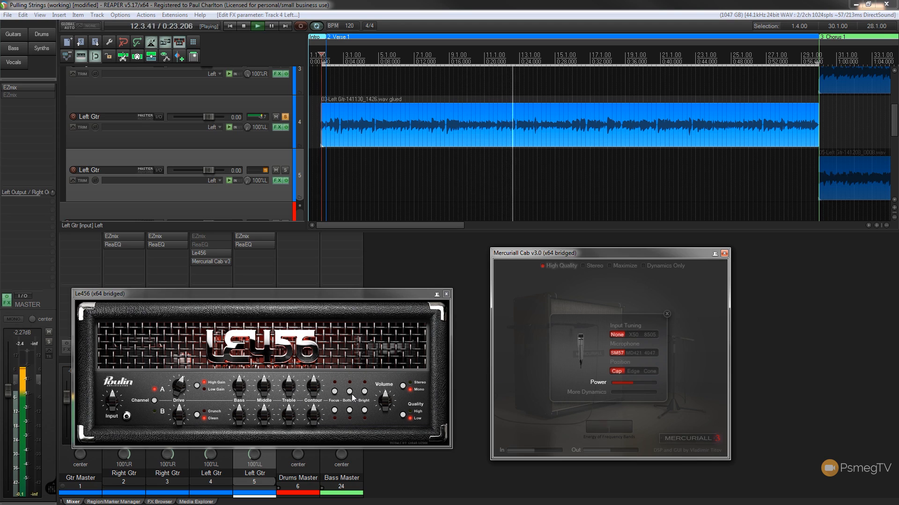
Enable Focus and Bright on channel A of the Le456 amp and set its quality to High
left_click(334, 392)
left_click(365, 393)
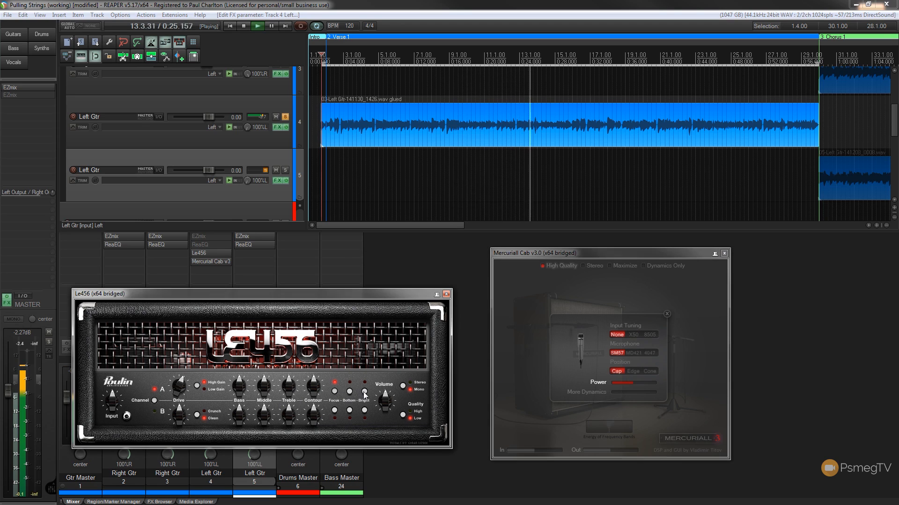
left_click(402, 415)
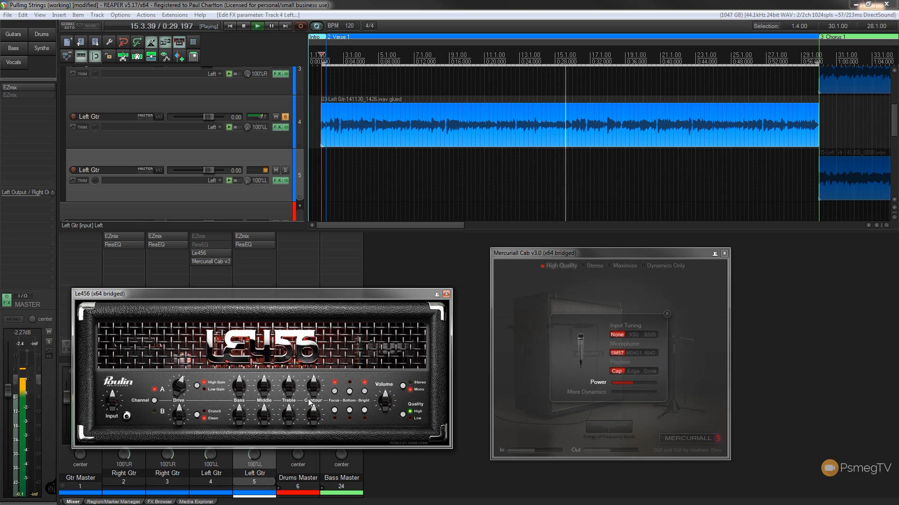
Move the Le456 window clear of the mixer's level meters and turn down the amp's Volume
left_click_drag(298, 296, 321, 158)
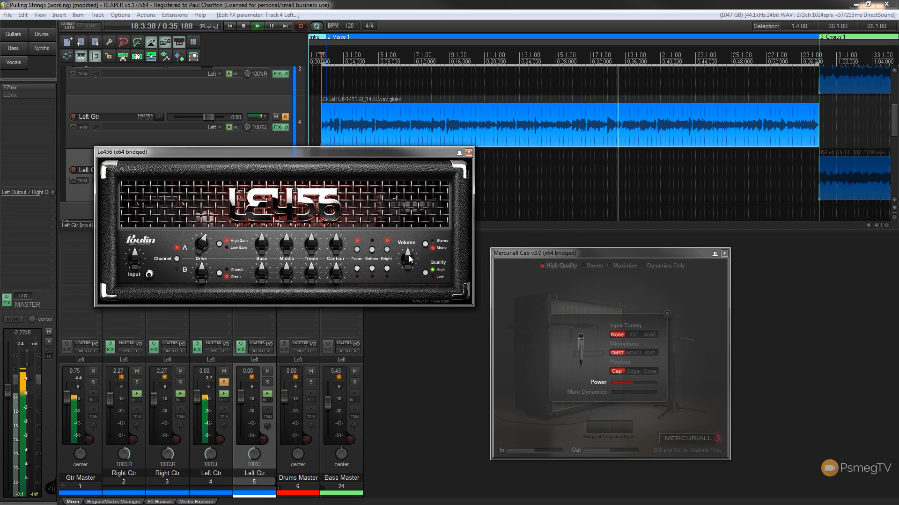
left_click_drag(408, 257, 406, 280)
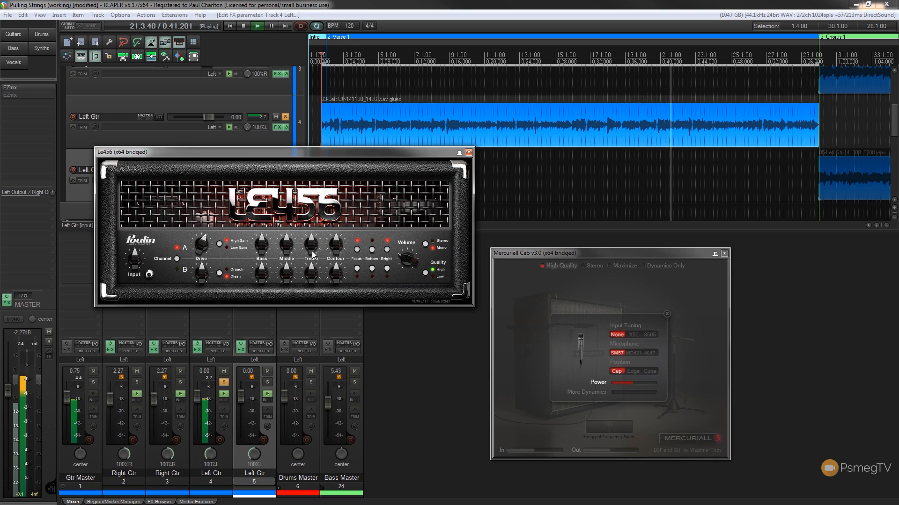
Adjust the Treble, Contour and Bass of Le456 channel A by ear, and stop playback
left_click_drag(310, 248, 314, 240)
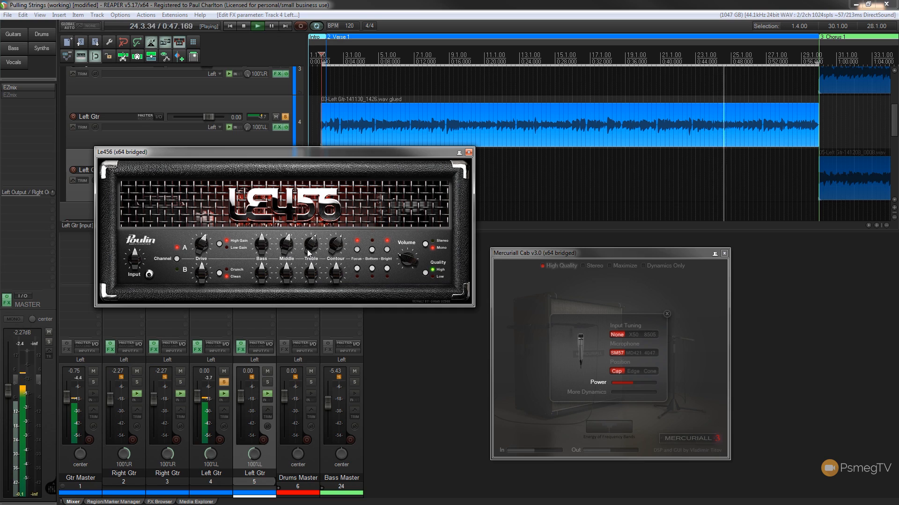
left_click_drag(332, 248, 339, 268)
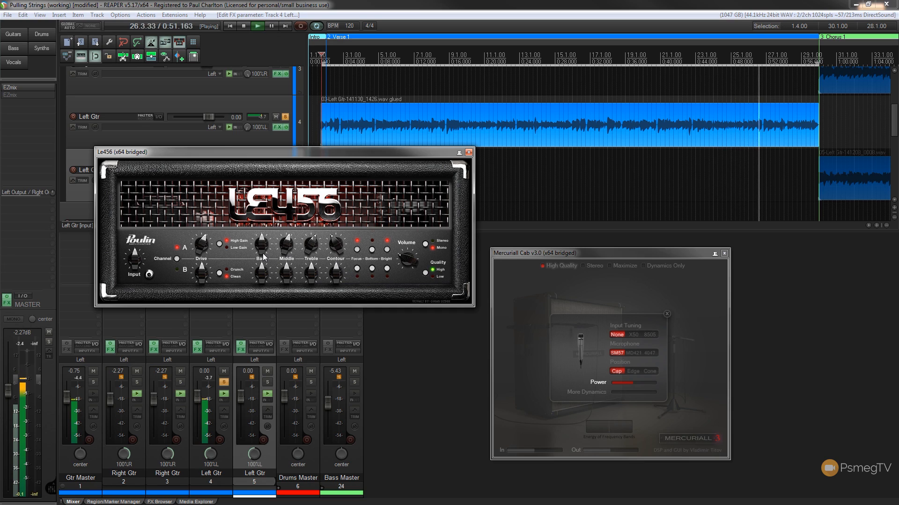
left_click_drag(260, 246, 258, 240)
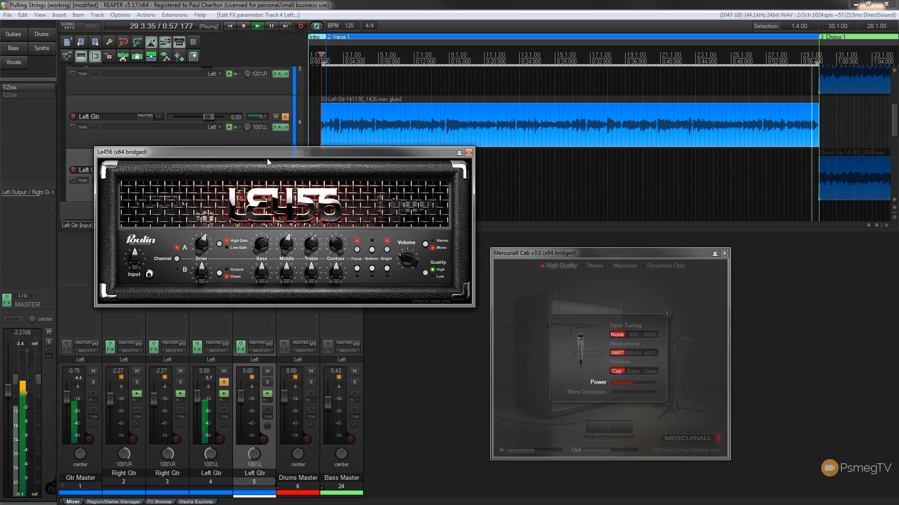
left_click_drag(271, 152, 274, 246)
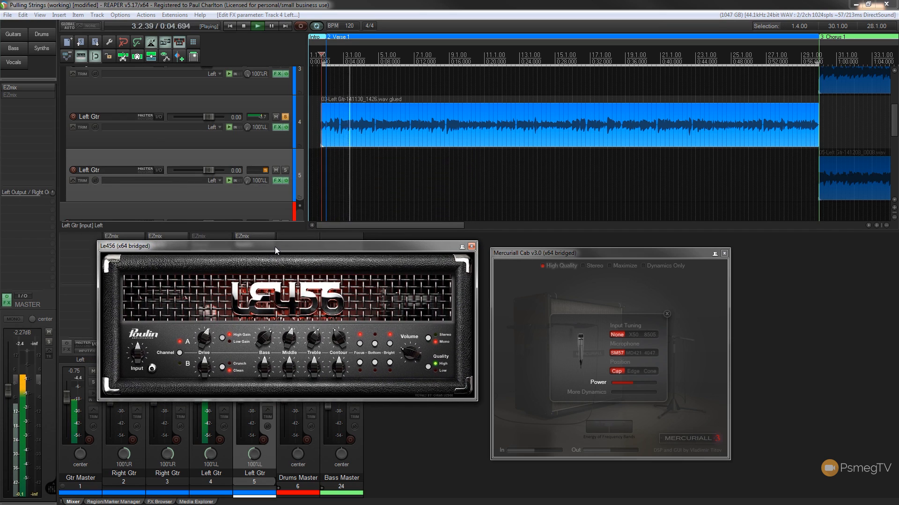
left_click(243, 26)
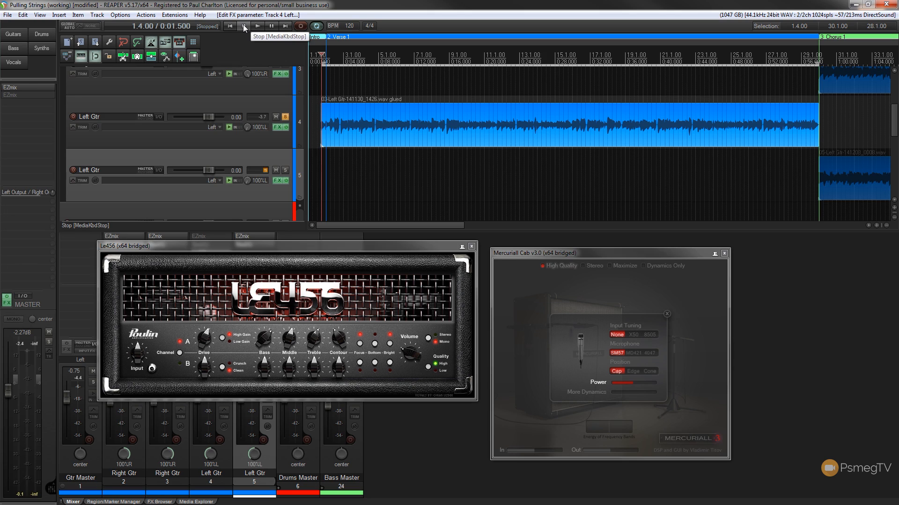
Play the full mix without solo to hear Le456 in context, with its window moved off the mixer strips
left_click(291, 249)
left_click_drag(290, 248, 283, 256)
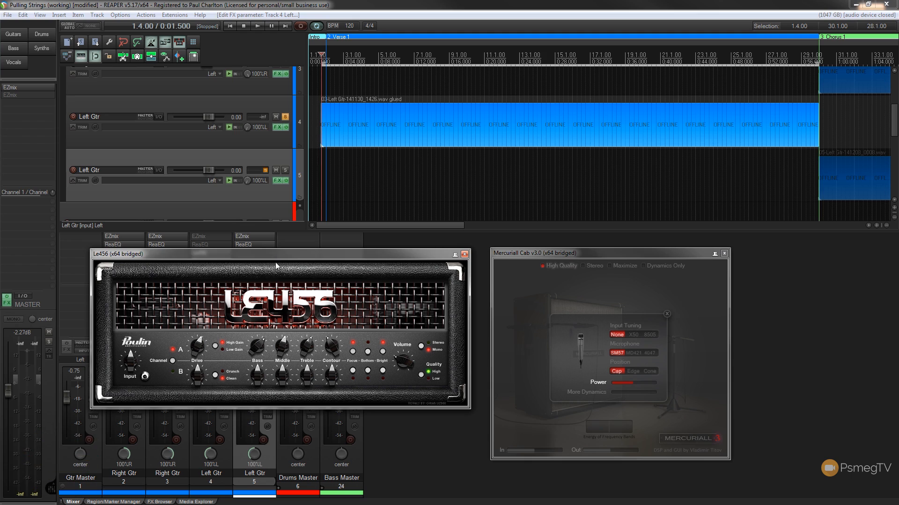
left_click_drag(275, 254, 276, 299)
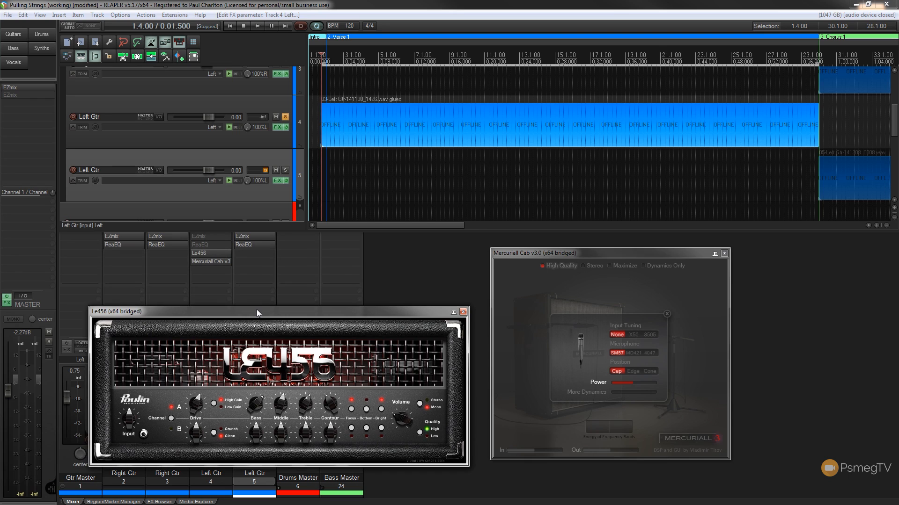
left_click(257, 26)
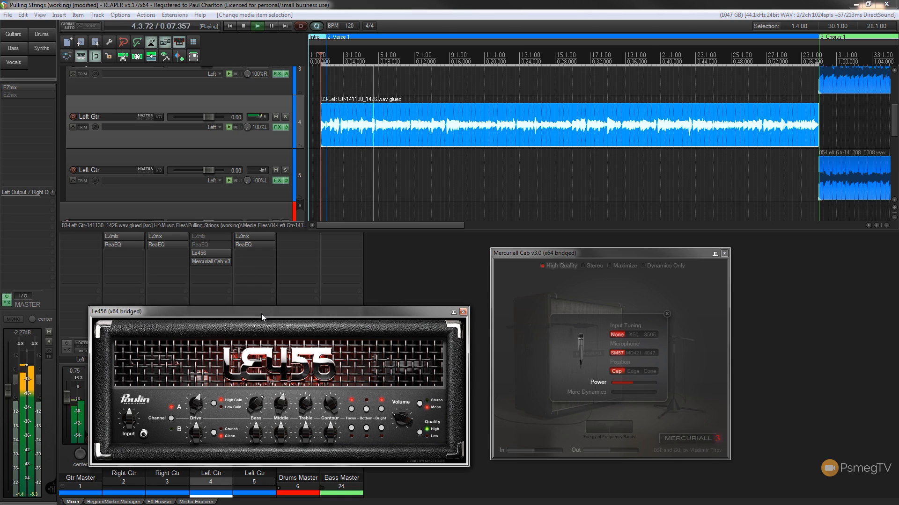
left_click_drag(262, 317, 194, 25)
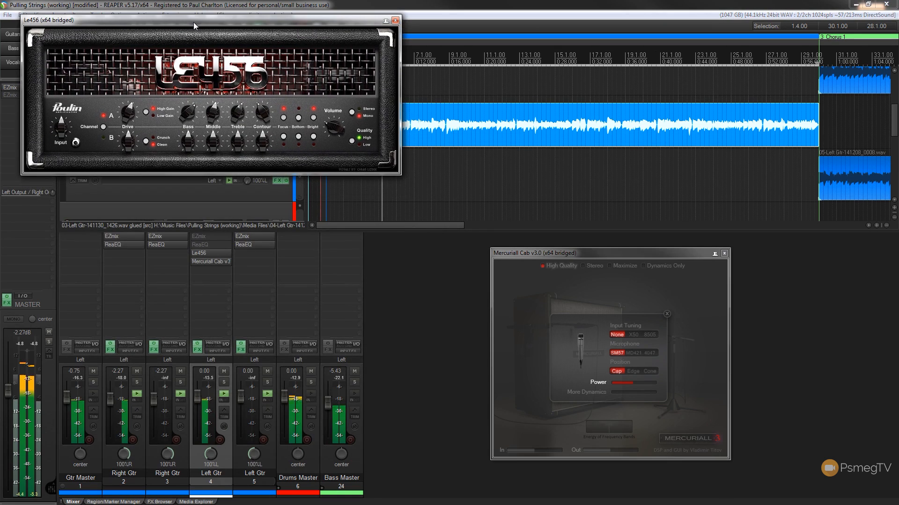
Re-enable ReaEQ on track 4, move it after Mercuriall Cab, and stop the mix after listening
left_click(217, 245, "shift")
left_click_drag(214, 246, 216, 269)
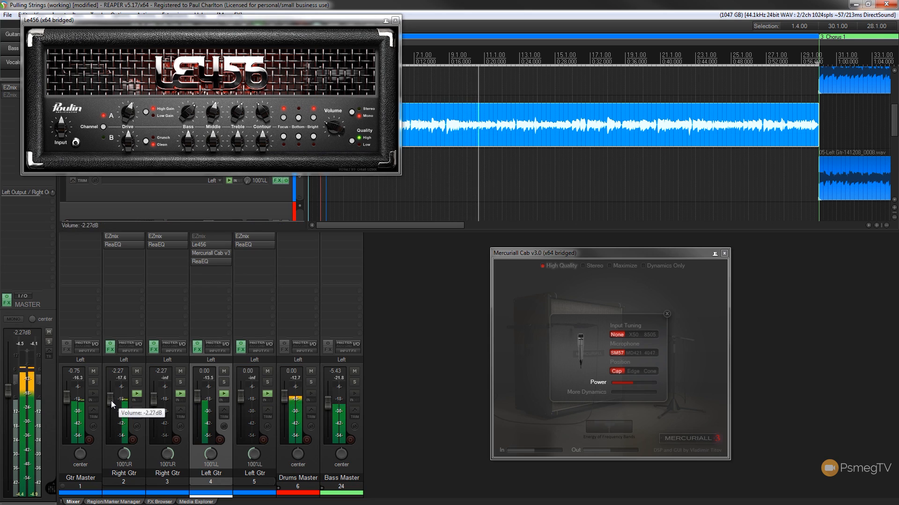
left_click(335, 125)
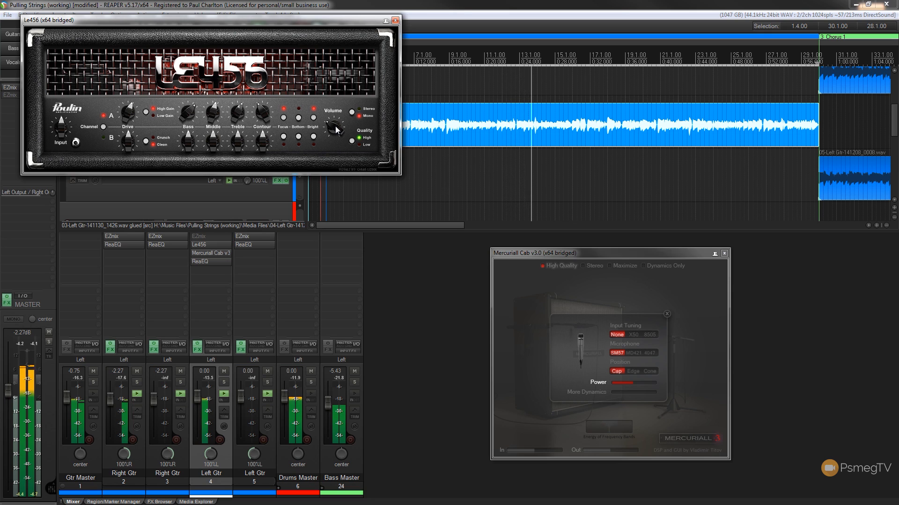
left_click_drag(274, 20, 304, 307)
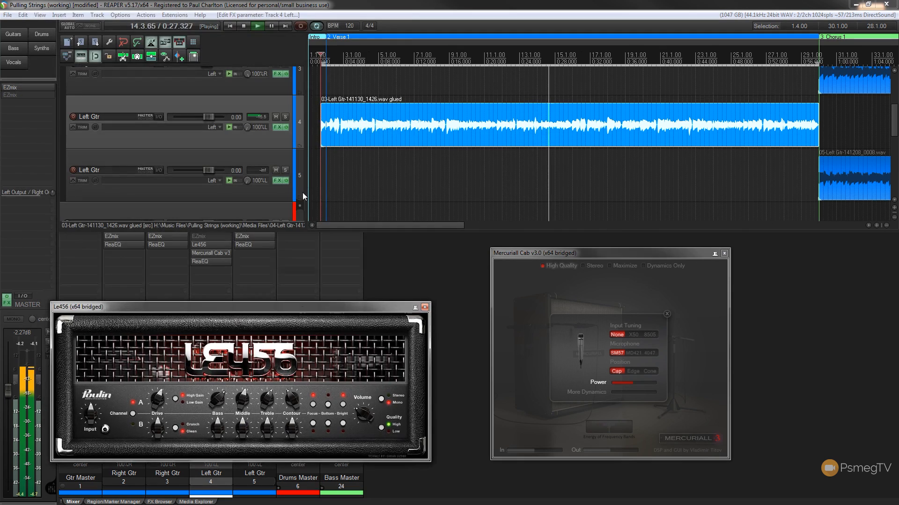
left_click(243, 25)
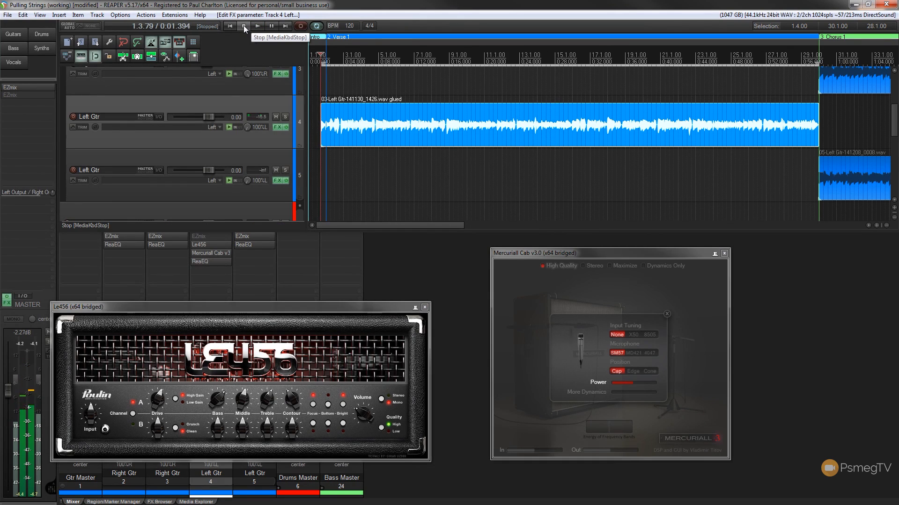
Close and bypass Le456 on track 4, and load Emissary v1.0.1 from the Ignite Amps effects folder in its place
left_click(237, 180)
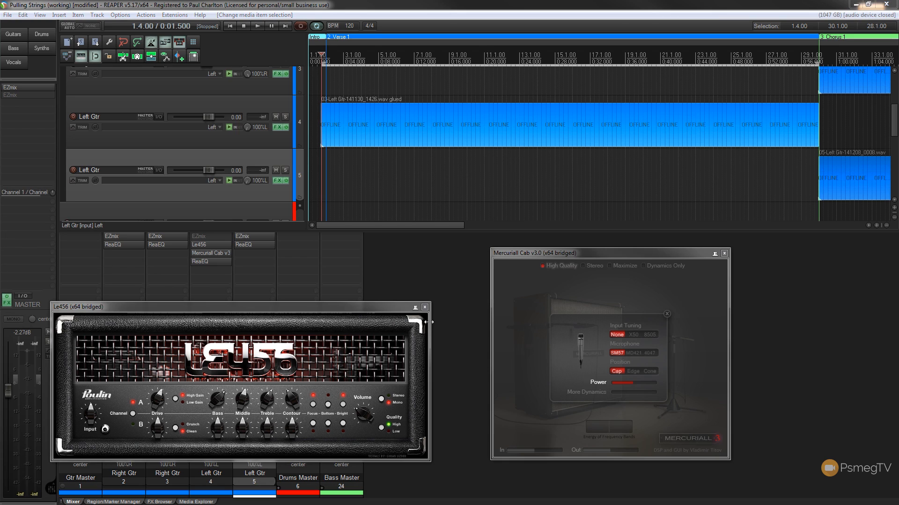
left_click(425, 307)
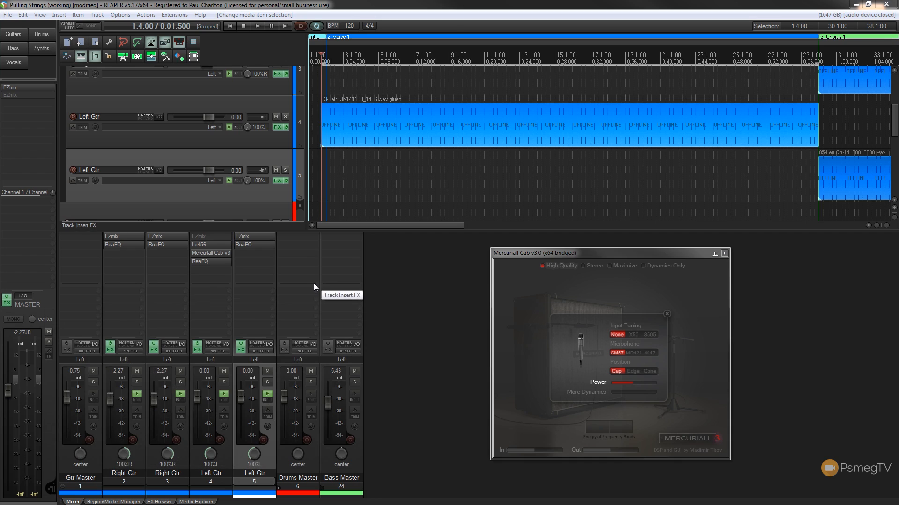
left_click(217, 243, "shift")
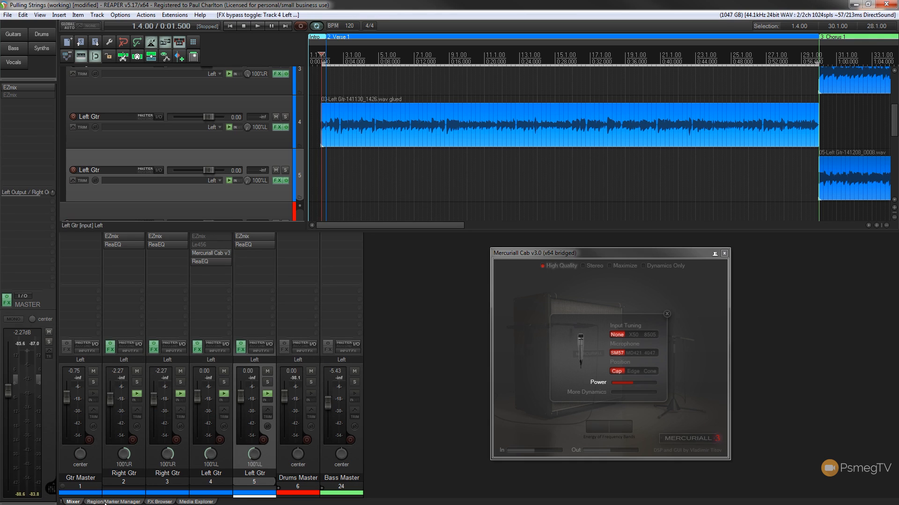
left_click(159, 501)
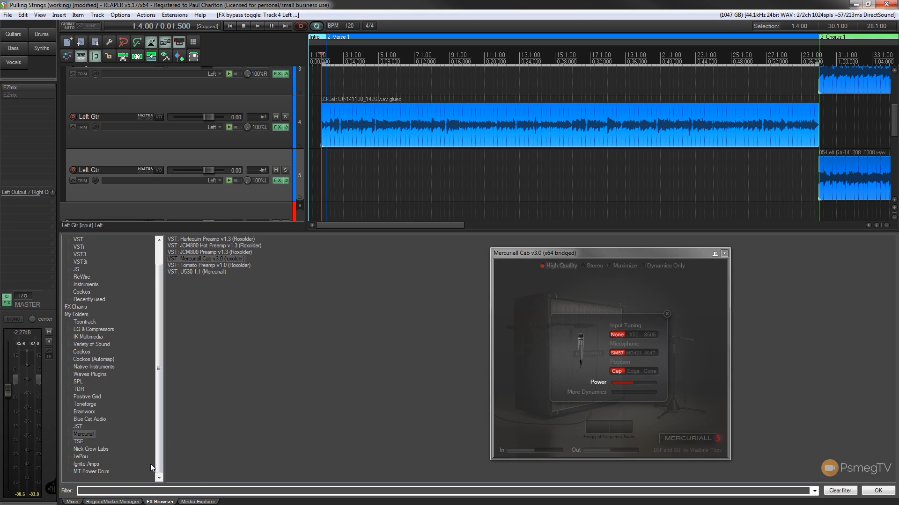
left_click(87, 464)
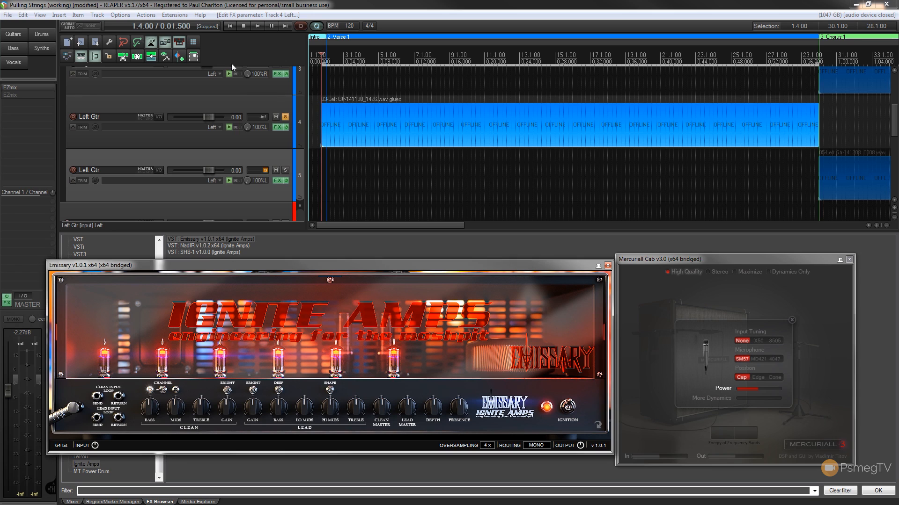
Play the soloed guitar, switch Emissary to its lead channel, and adjust the lead Gain and Lo Mids
left_click(258, 26)
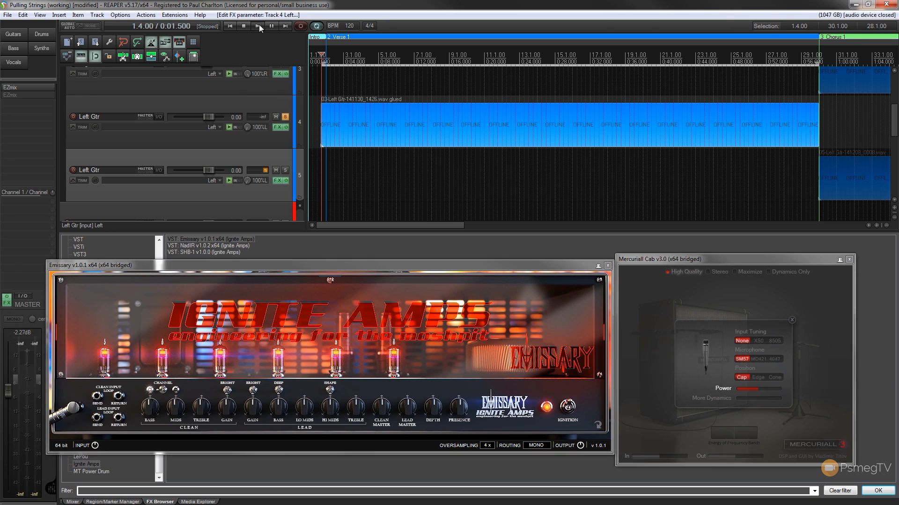
left_click(162, 390)
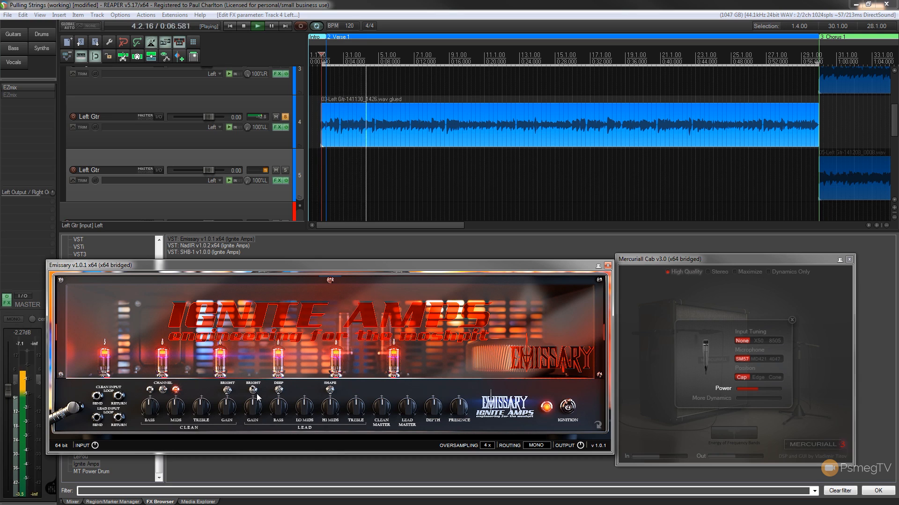
left_click_drag(251, 415, 288, 427)
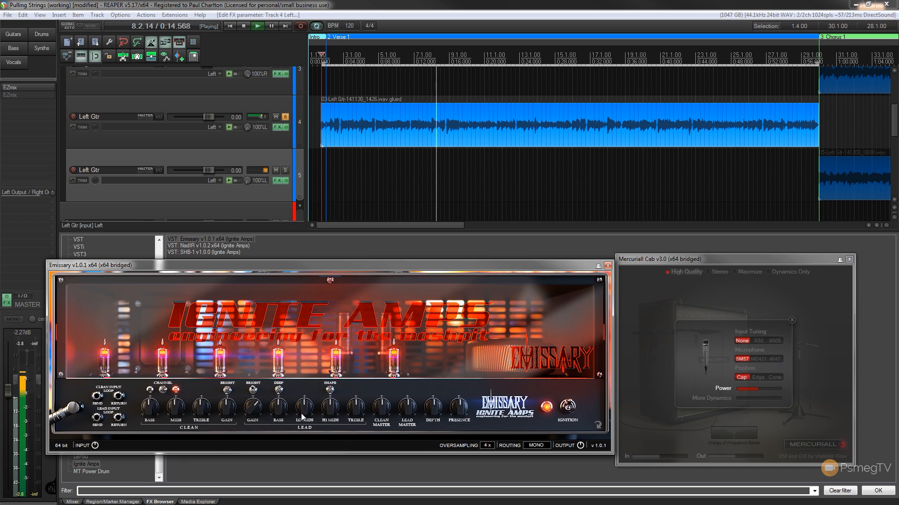
left_click_drag(301, 411, 298, 399)
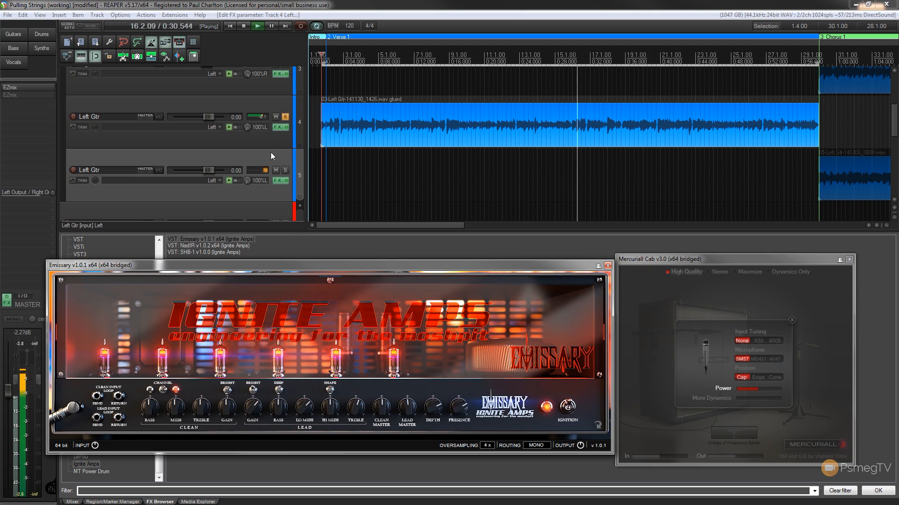
Unsolo track 4 and turn down Emissary's Lead Master to balance it in the full mix
left_click(286, 117)
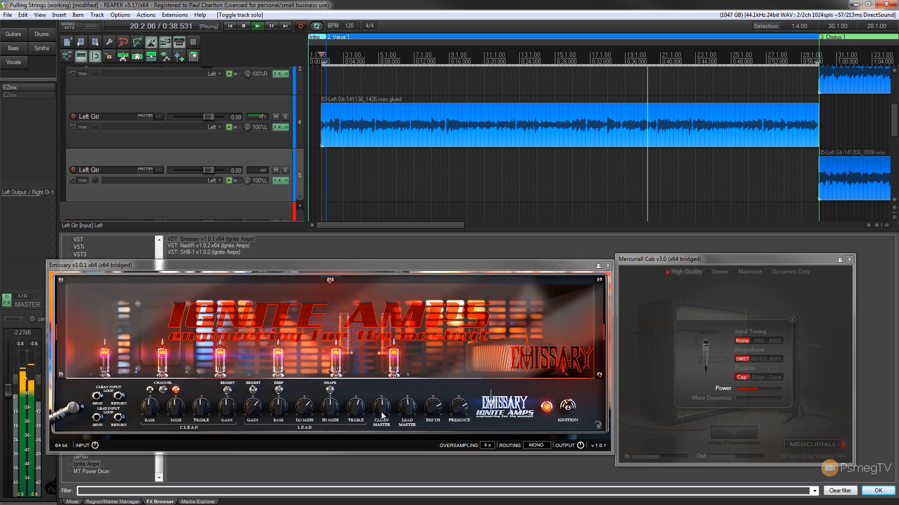
left_click_drag(409, 407, 407, 414)
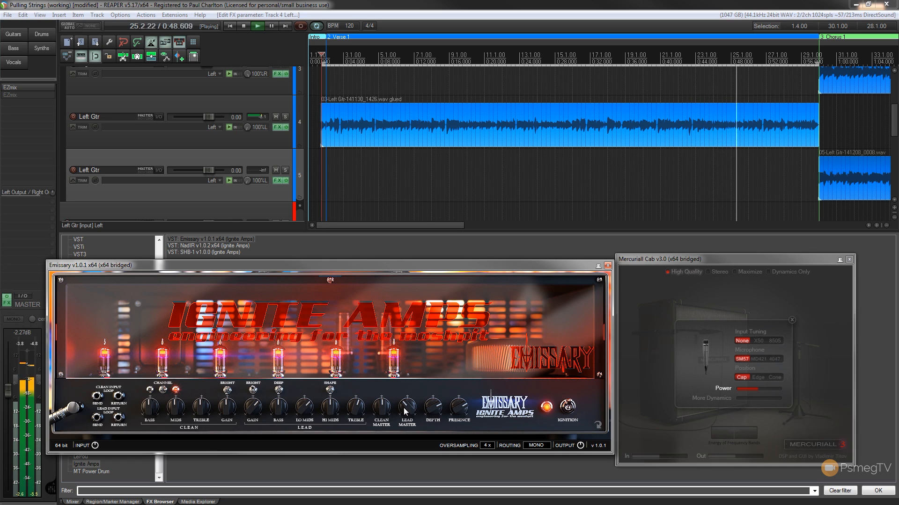
Audition the Edge and Cone positions in Mercuriall Cab with Emissary, and return to Cap
left_click(757, 377)
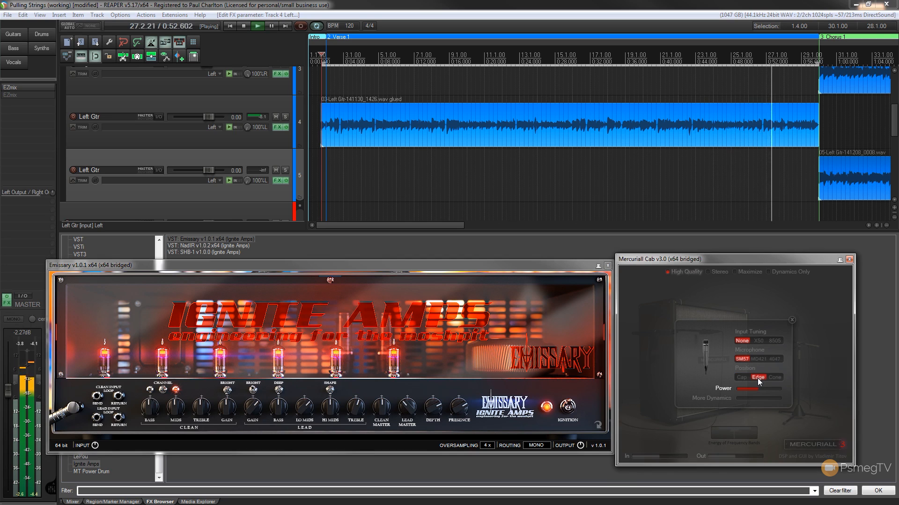
left_click(773, 378)
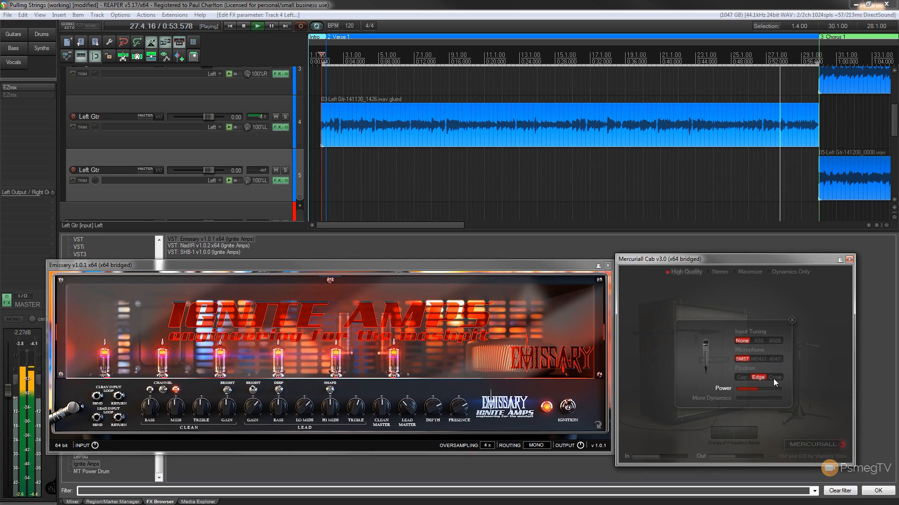
left_click(740, 377)
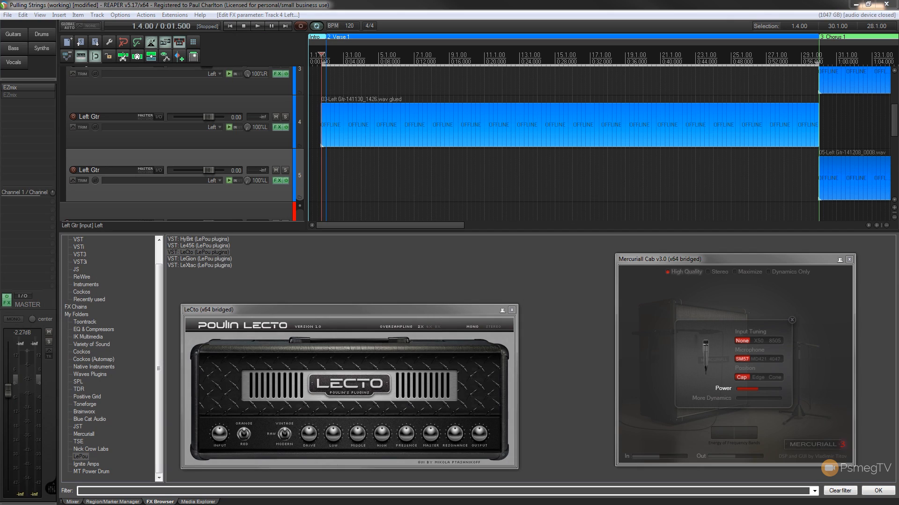
Solo track 4 and play it from bar 1.4.00 through the LeCto amp
left_click(285, 117)
key("space")
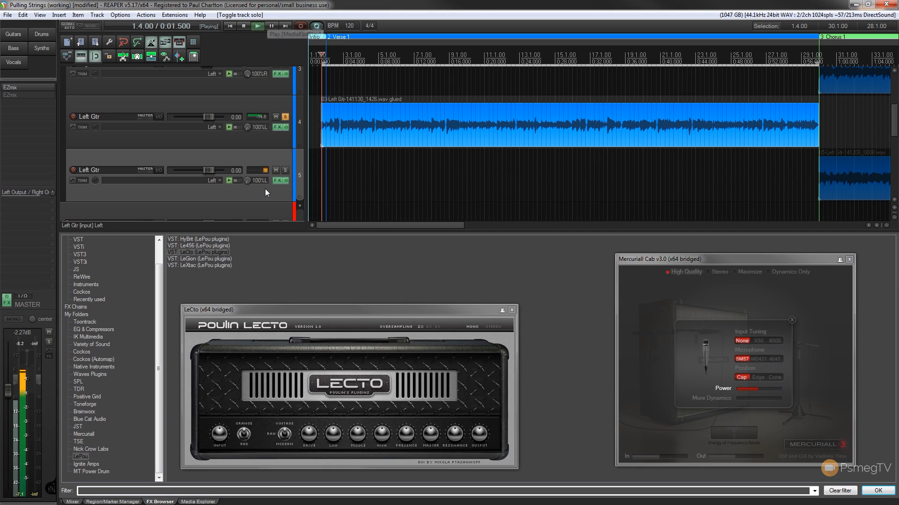
Try LeCto's Orange/Red channel switch, adjust its Master and Output with track 4 unsoloed, and stop playback with the track soloed again
left_click(246, 435)
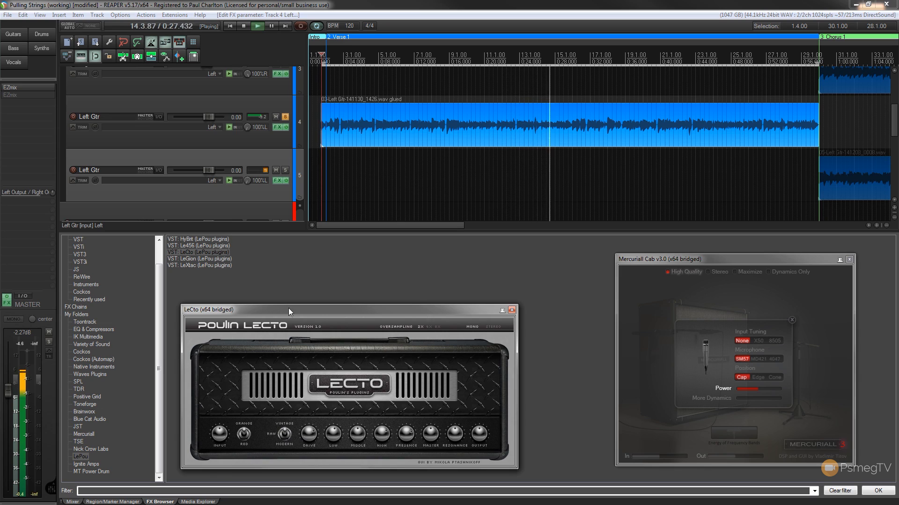
left_click(286, 117)
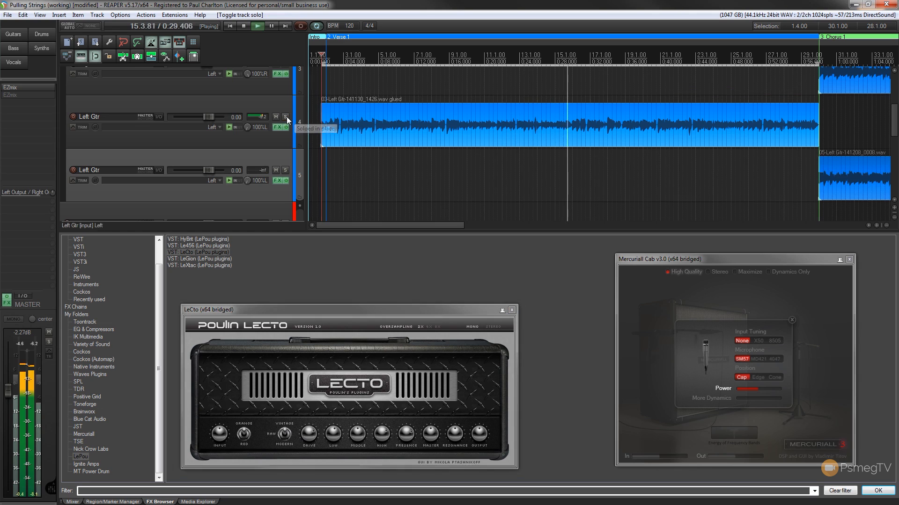
left_click(431, 435)
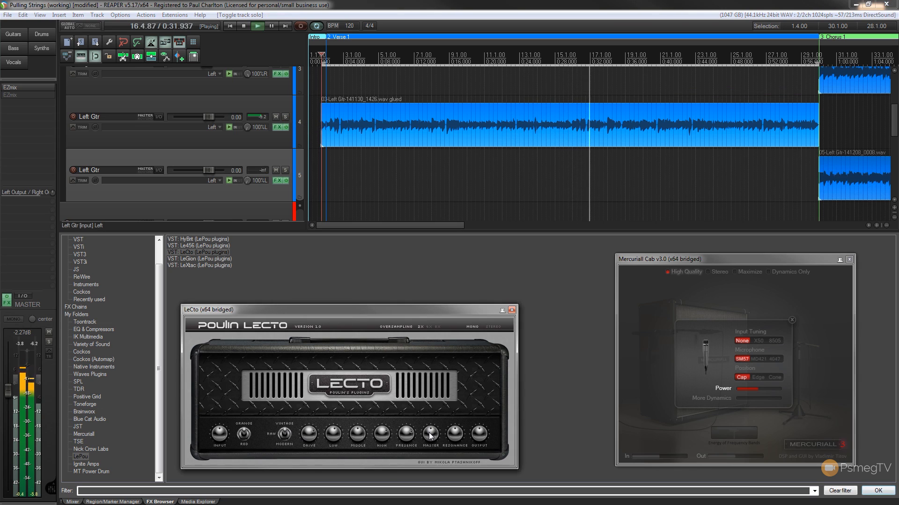
left_click(476, 436)
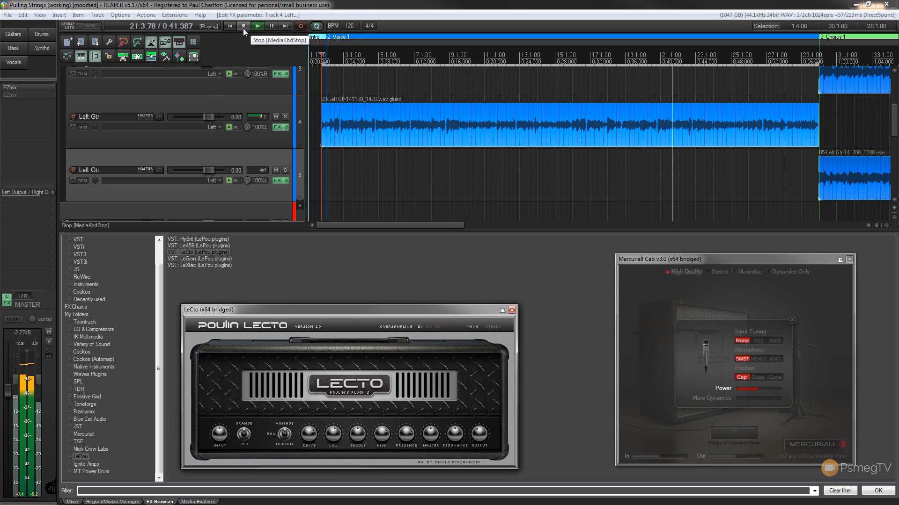
left_click(284, 118)
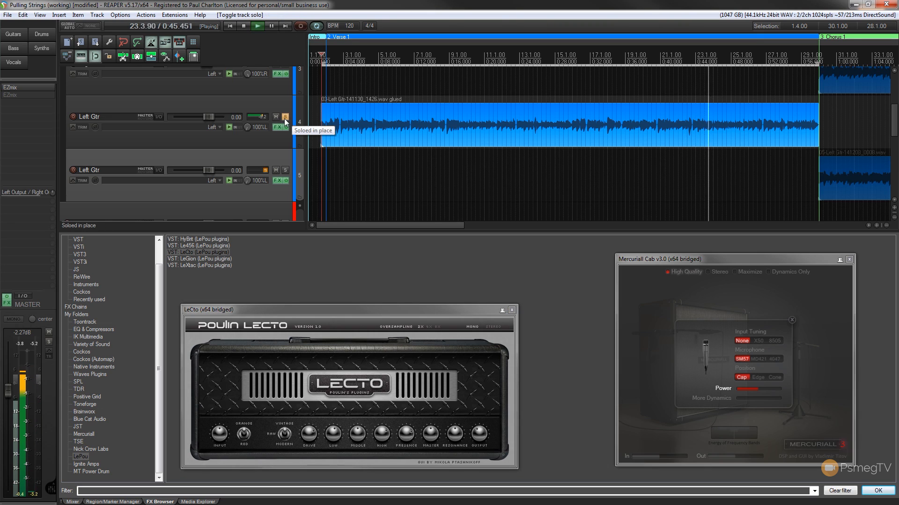
left_click(243, 25)
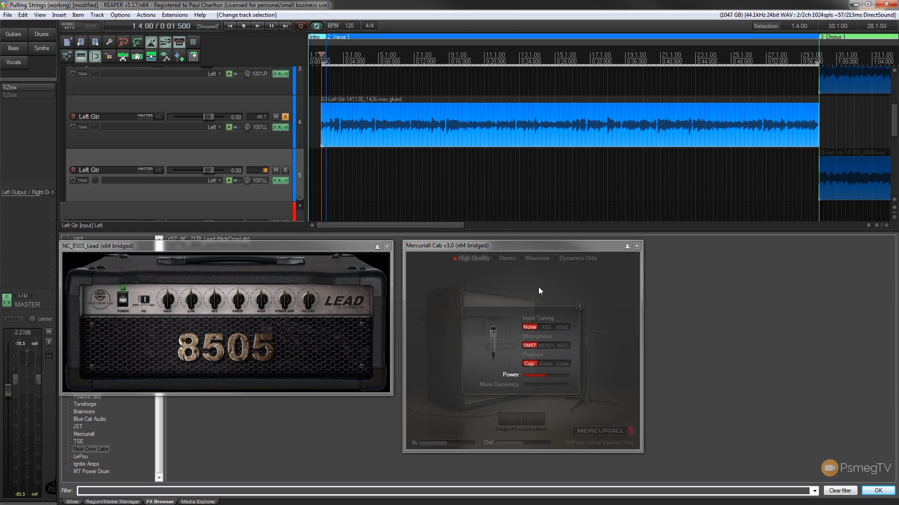
Set Mercuriall Cab's Input Tuning to 8505 and adjust NC_8505_Lead's Gain, High, Sweep, Low, Power Amp and Volume while playing the soloed guitar
left_click(562, 328)
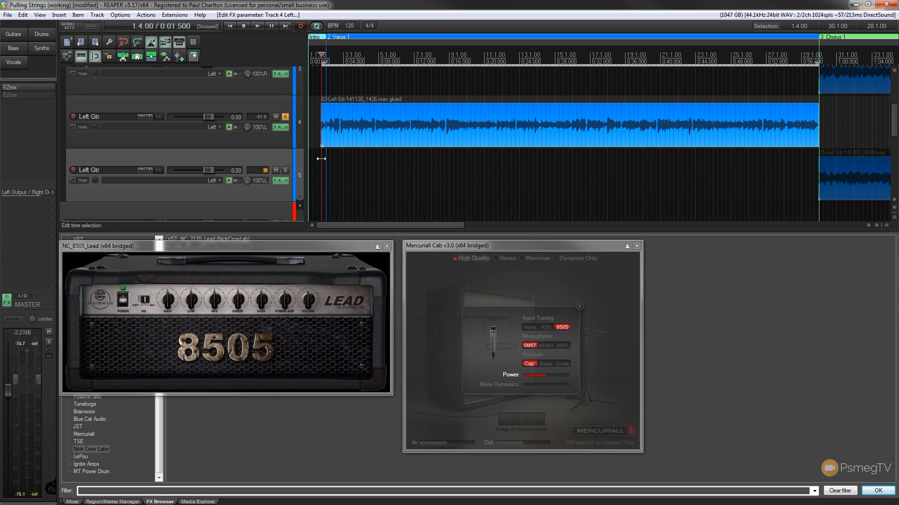
left_click(258, 26)
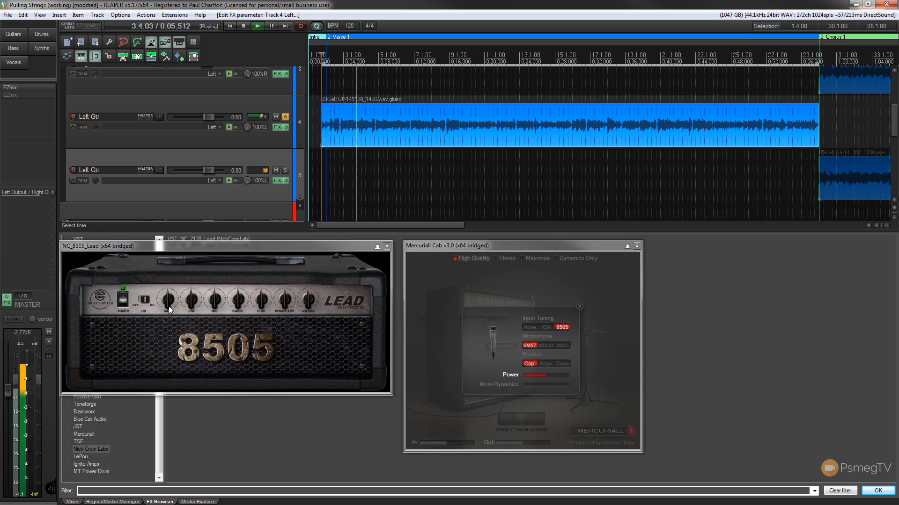
left_click_drag(167, 305, 169, 283)
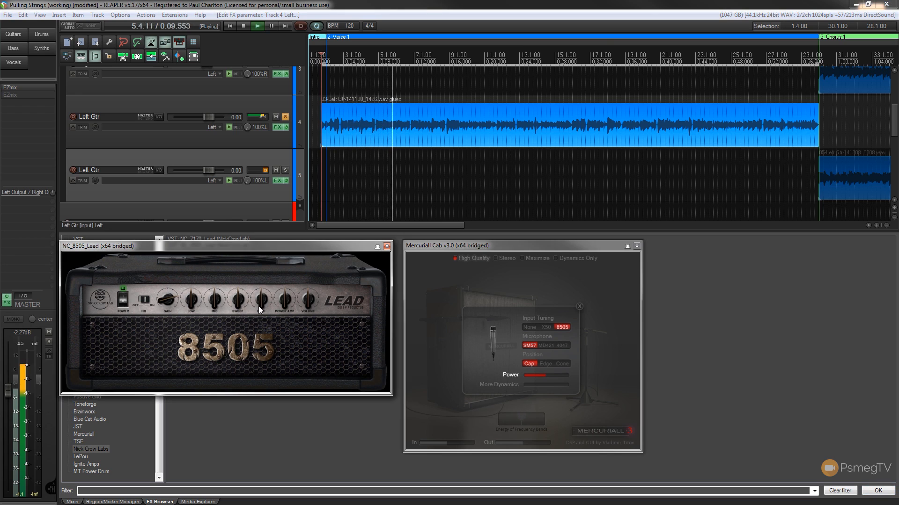
left_click_drag(259, 303, 254, 291)
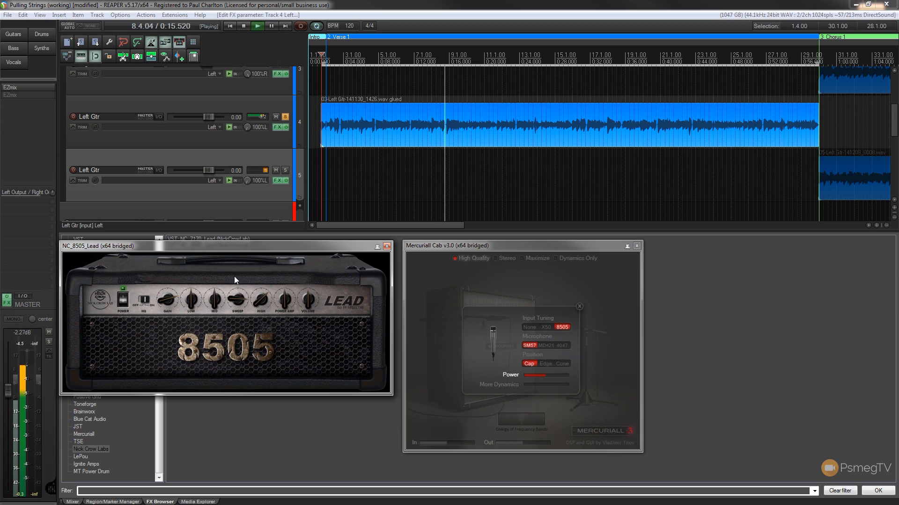
left_click_drag(232, 316, 240, 337)
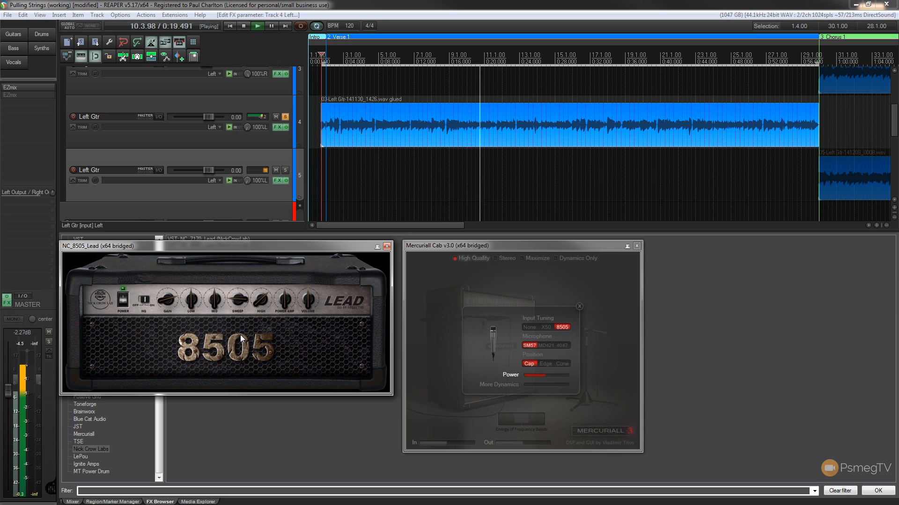
left_click_drag(192, 307, 193, 301)
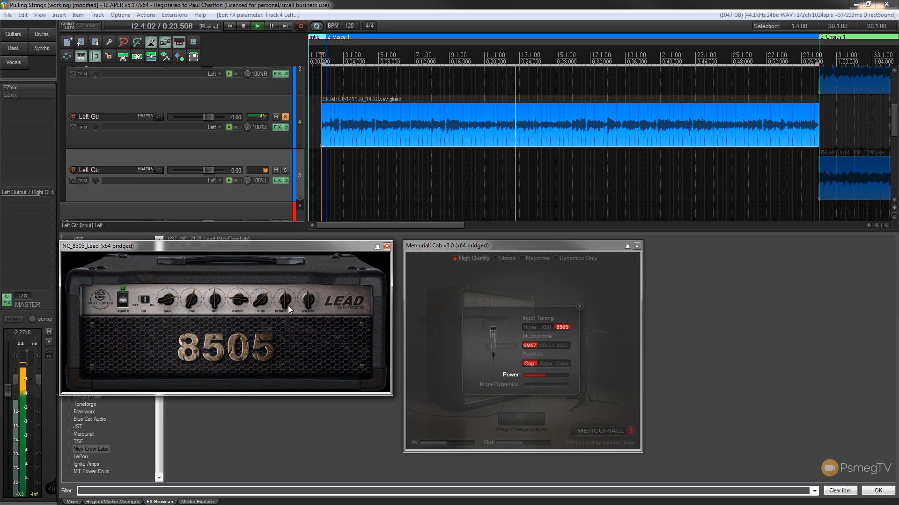
left_click_drag(276, 293, 274, 268)
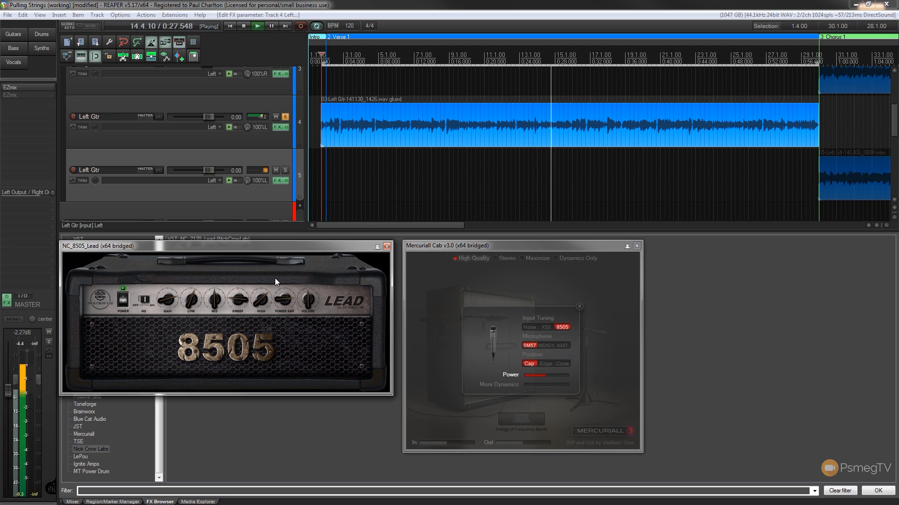
left_click_drag(305, 302, 302, 316)
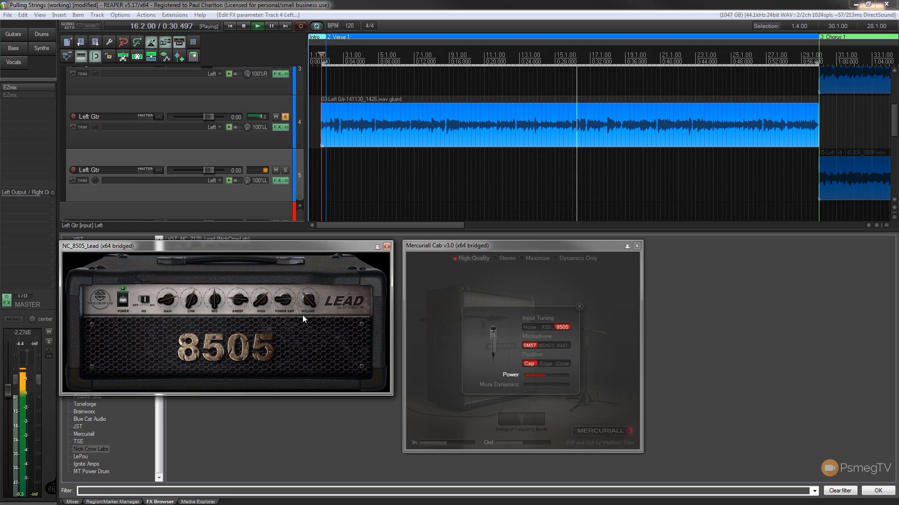
Unsolo track 4 and turn down the 8505 amp's Volume to balance it in the full mix
left_click(285, 117)
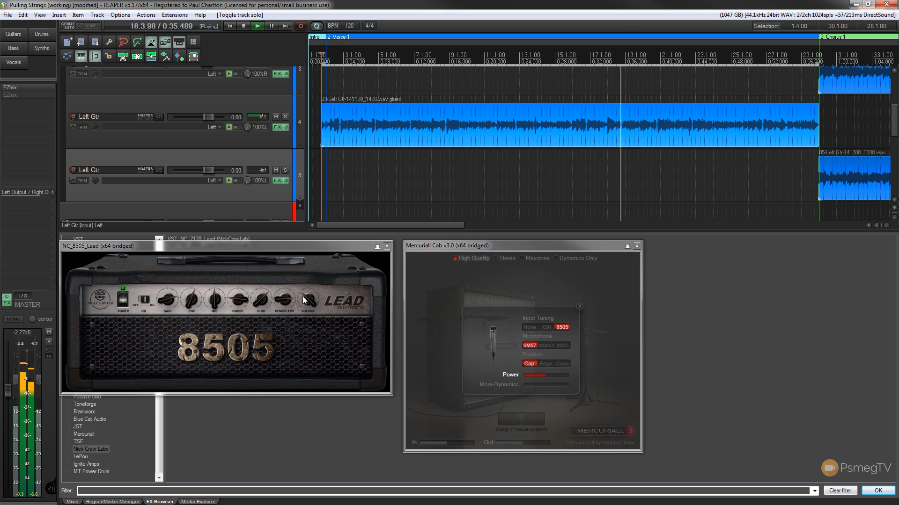
left_click_drag(303, 296, 303, 302)
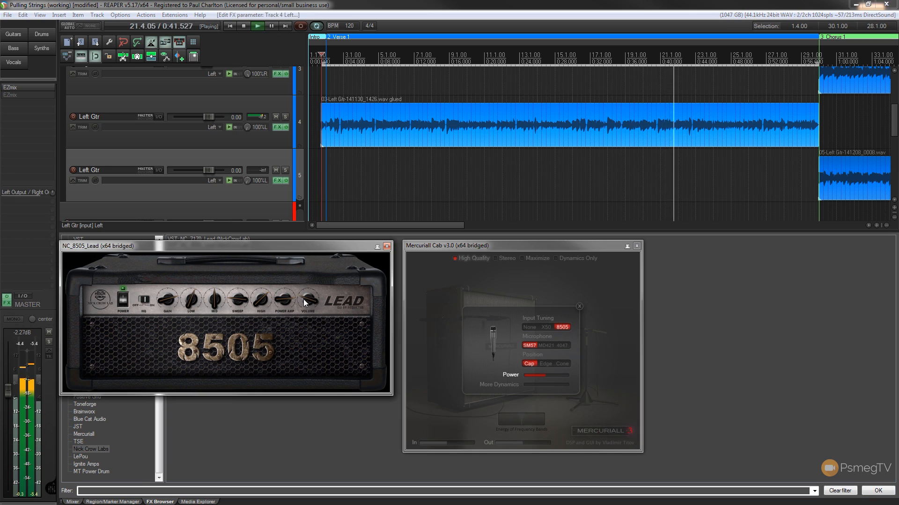
Audition Mercuriall Cab's Edge and Cone microphone positions with the 8505 amp, return to Cap, and stop playback
left_click(546, 364)
left_click(563, 364)
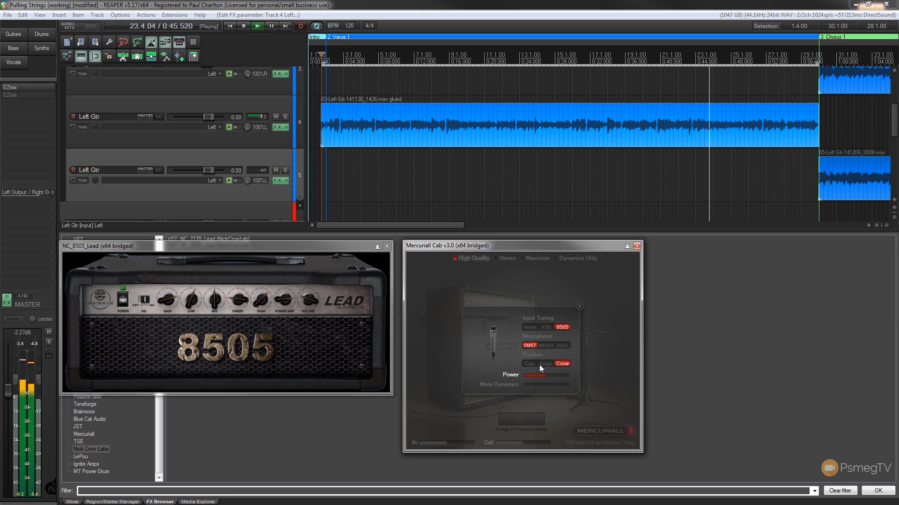
left_click(525, 365)
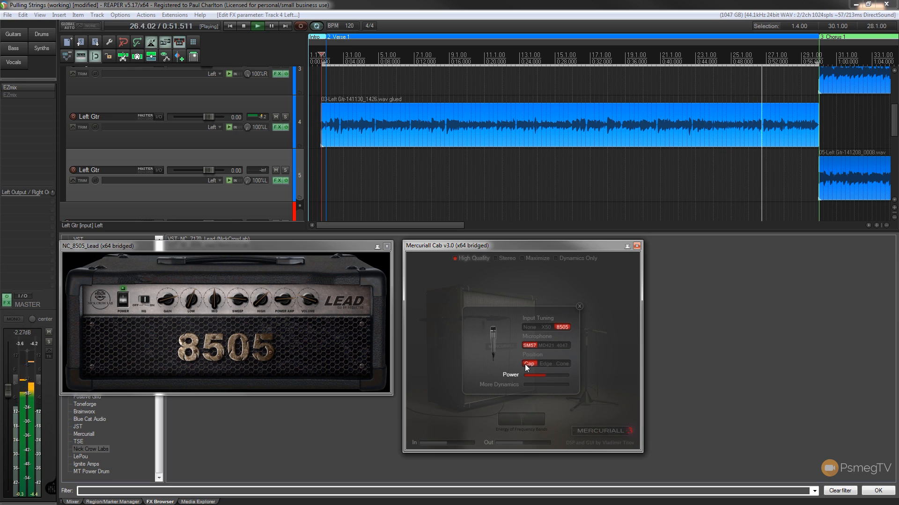
left_click(243, 27)
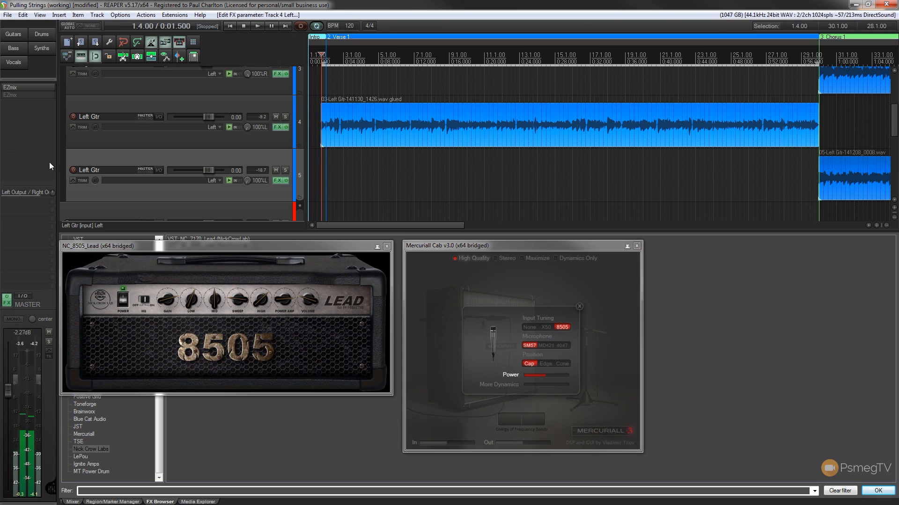
key("alt+Tab")
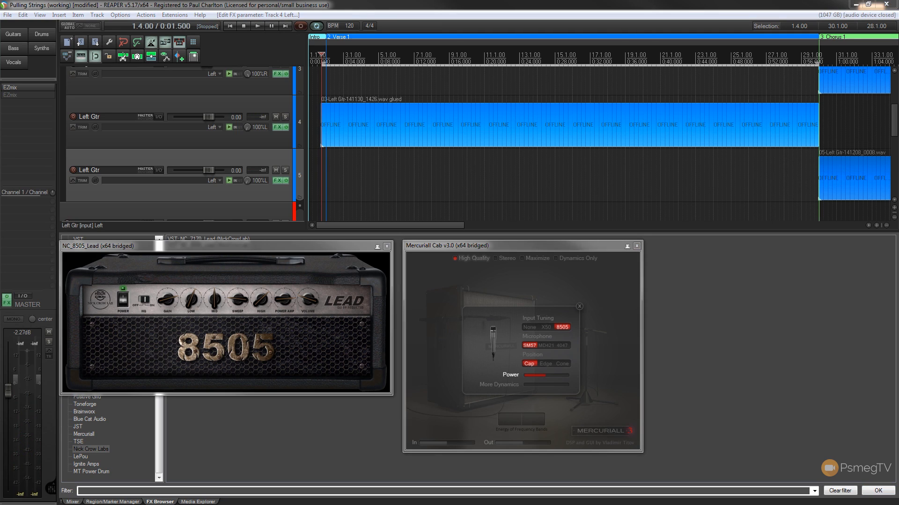